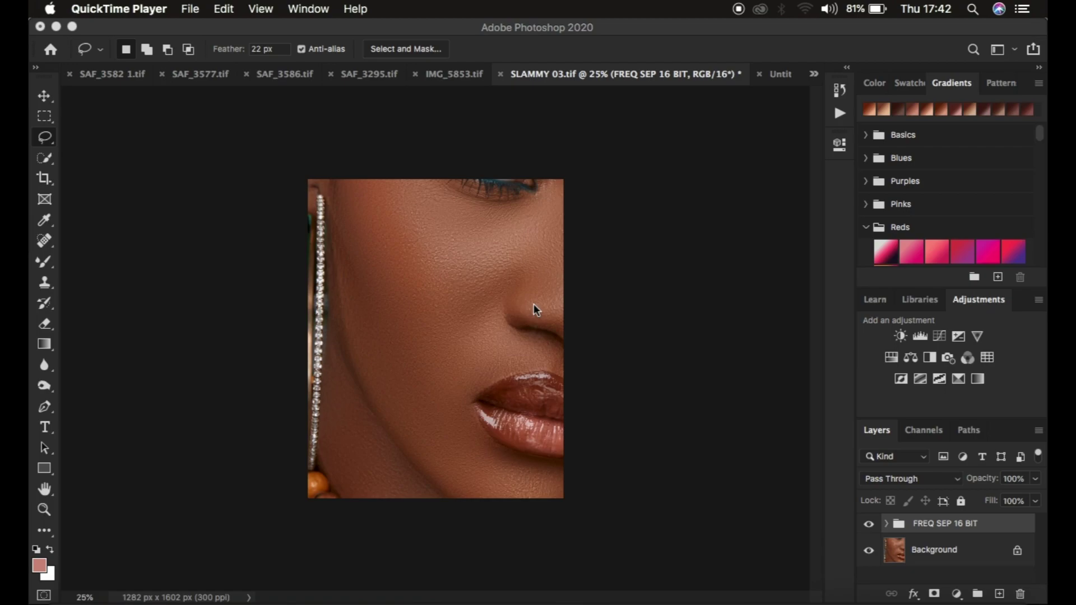
- Compare the portrait with the FREQ SEP 16 BIT group shown and hidden, zooming in on the skin
{"action": "left_click", "coordinate": [546, 30]}
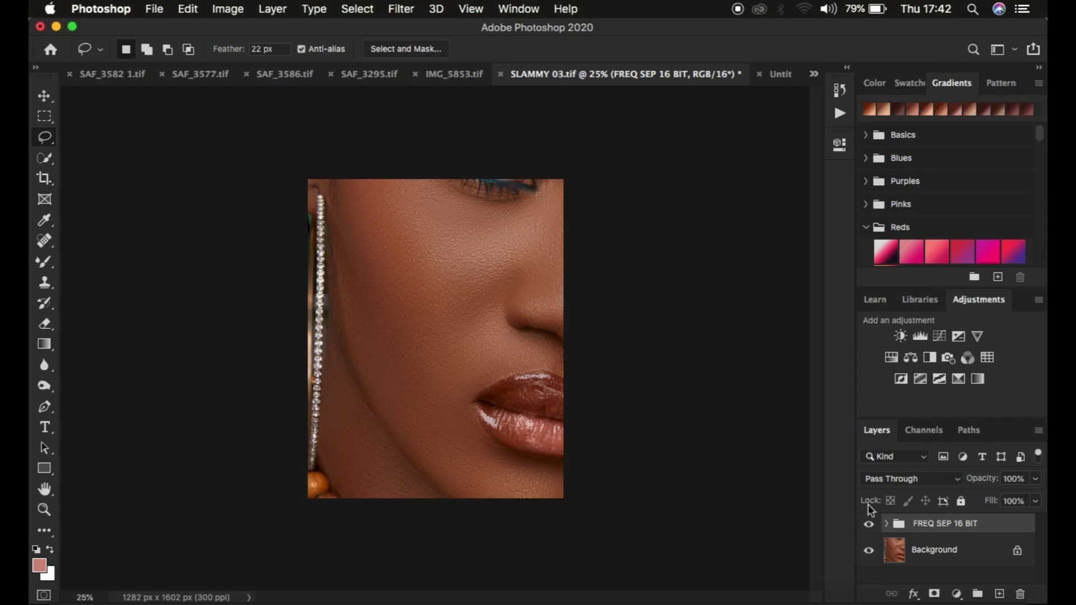
{"action": "left_click", "coordinate": [868, 527]}
{"action": "left_click", "coordinate": [869, 527]}
{"action": "left_click", "coordinate": [869, 527]}
{"action": "left_click", "coordinate": [869, 527]}
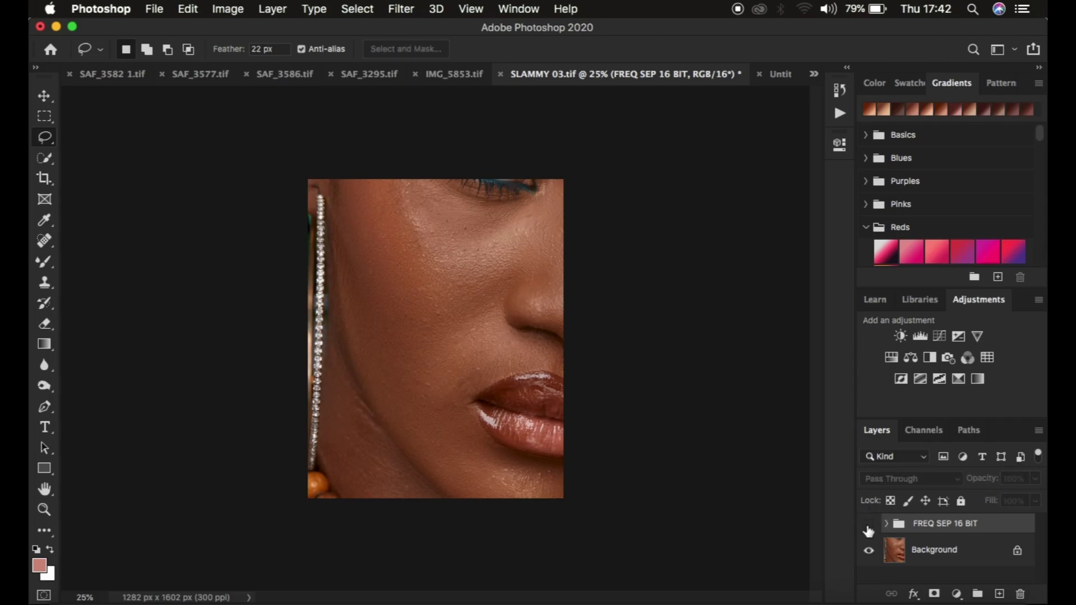
{"action": "left_click", "coordinate": [868, 527]}
{"action": "key", "text": "super+plus"}
{"action": "key", "text": "super+plus"}
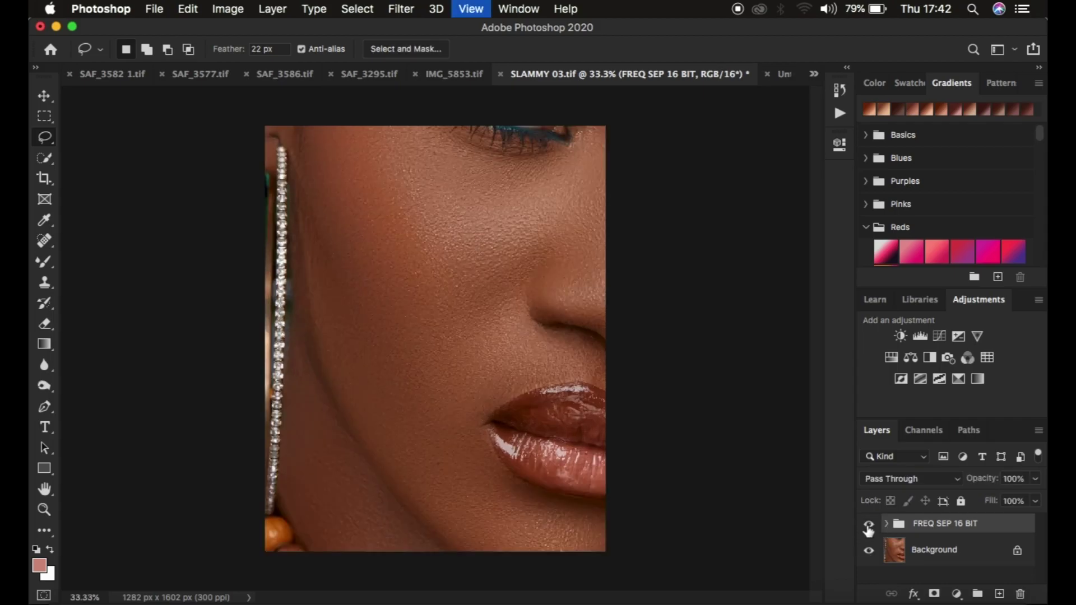
- Compare the old retouch up close, then delete the FREQ SEP 16 BIT group and zoom out
{"action": "left_click", "coordinate": [868, 527]}
{"action": "left_click", "coordinate": [868, 527]}
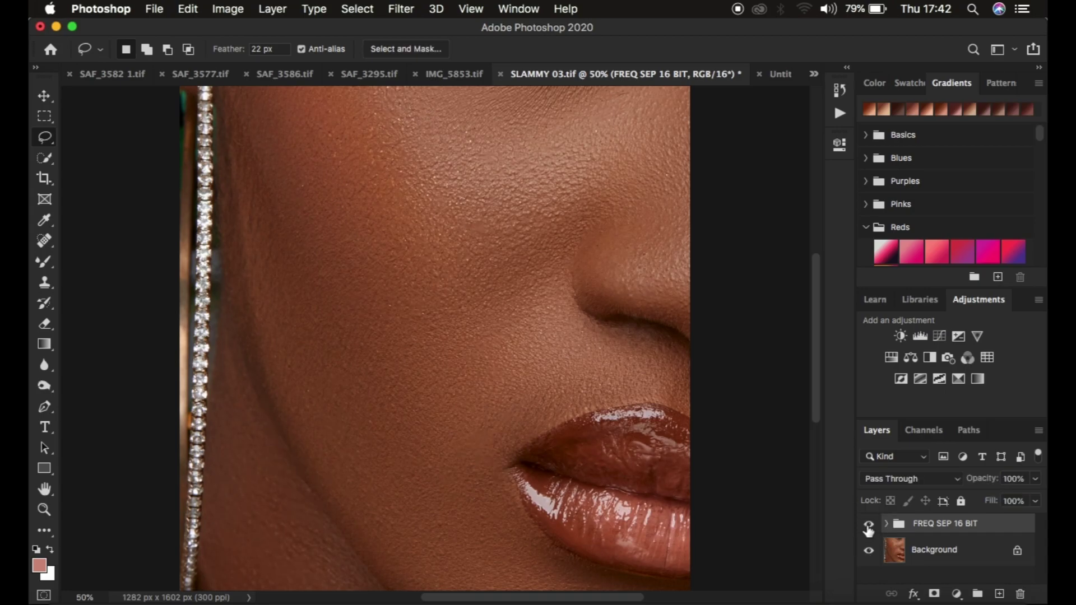
{"action": "left_click", "coordinate": [869, 527]}
{"action": "left_click", "coordinate": [869, 526]}
{"action": "left_click", "coordinate": [869, 527]}
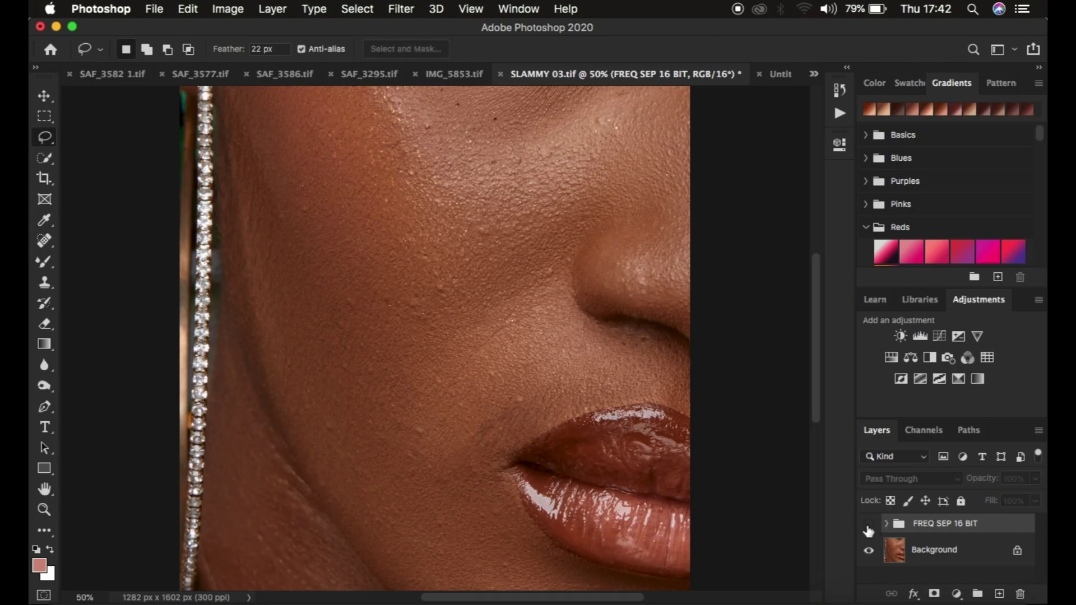
{"action": "left_click", "coordinate": [868, 527]}
{"action": "left_click", "coordinate": [869, 527]}
{"action": "left_click", "coordinate": [868, 526]}
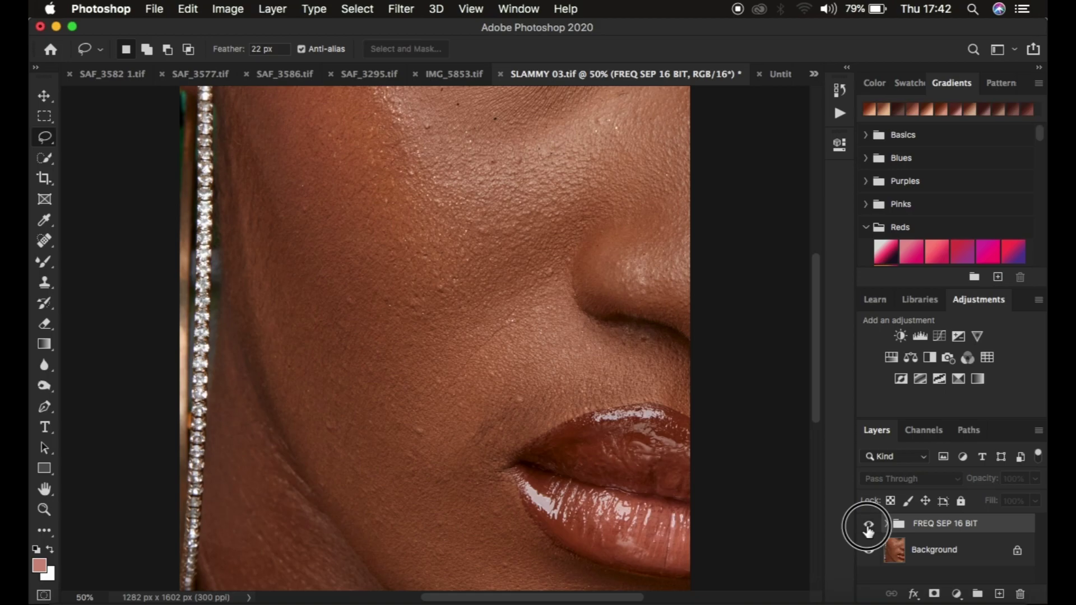
{"action": "left_click", "coordinate": [869, 527]}
{"action": "left_click", "coordinate": [869, 526]}
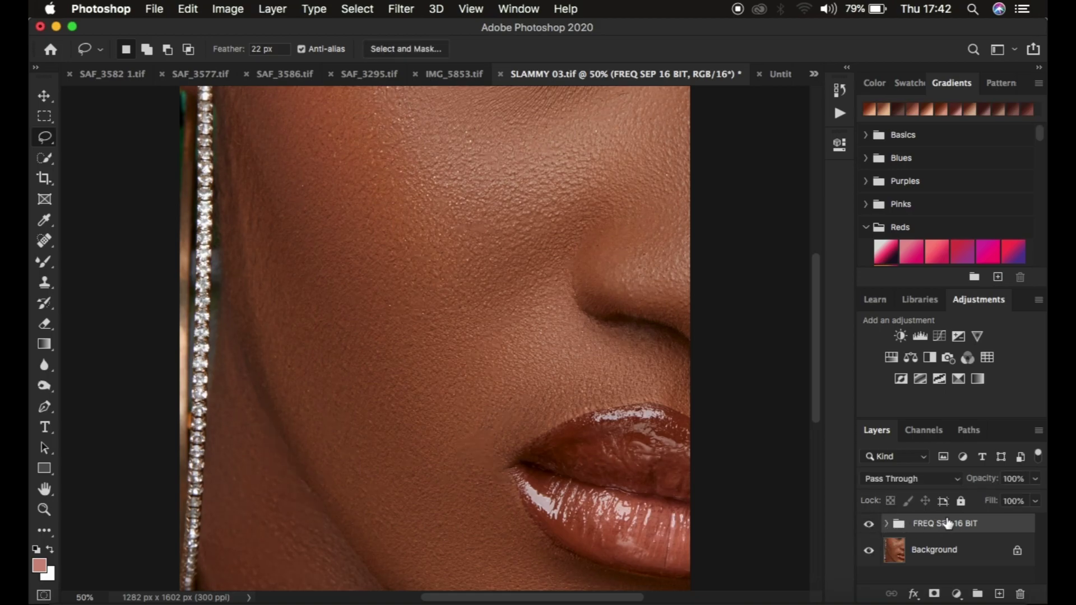
{"action": "key", "text": "BackSpace"}
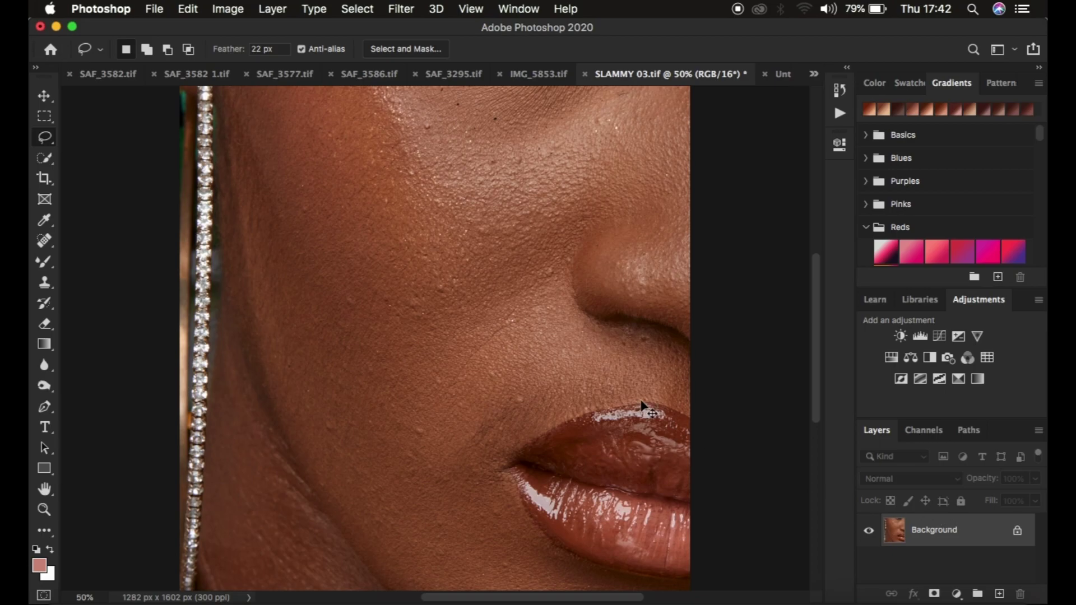
{"action": "key", "text": "super+minus"}
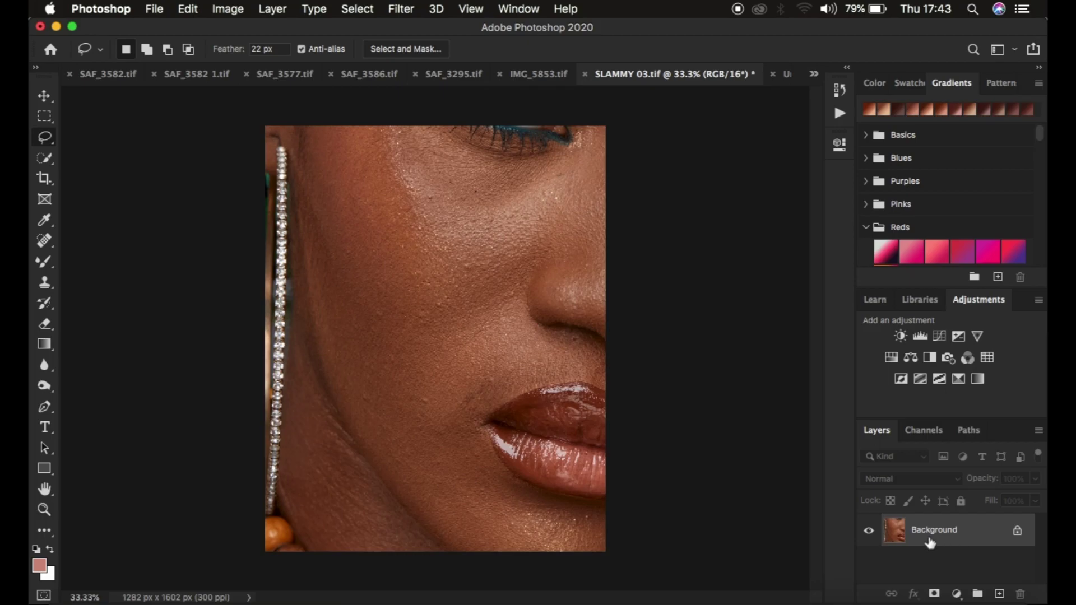
- Duplicate the Background twice and rename Layer 1 to 'low freq'
{"action": "key", "text": "super+j"}
{"action": "key", "text": "super+j"}
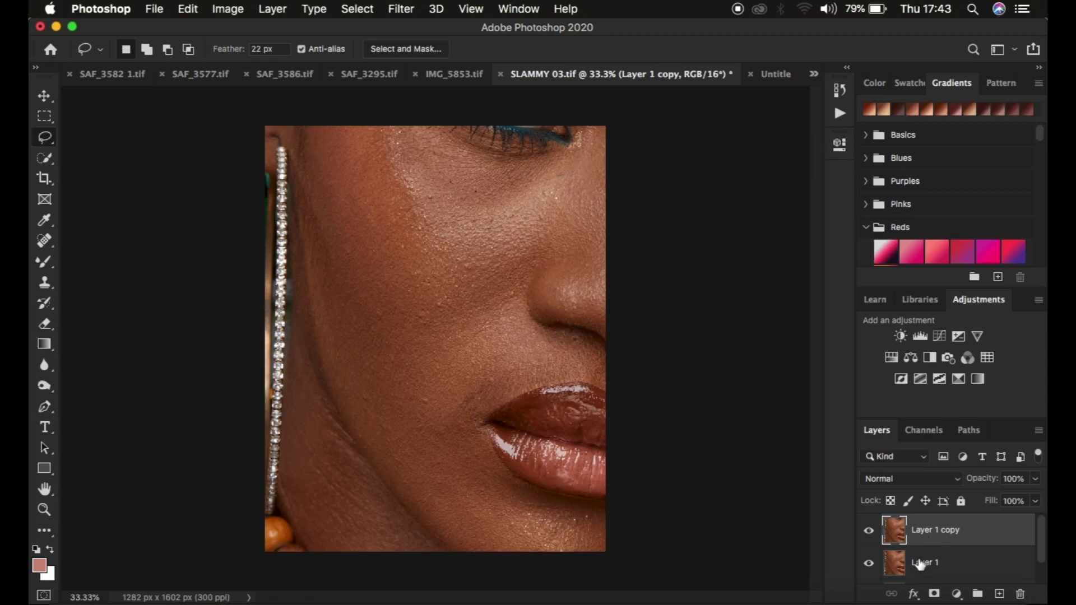
{"action": "double_click", "coordinate": [920, 562]}
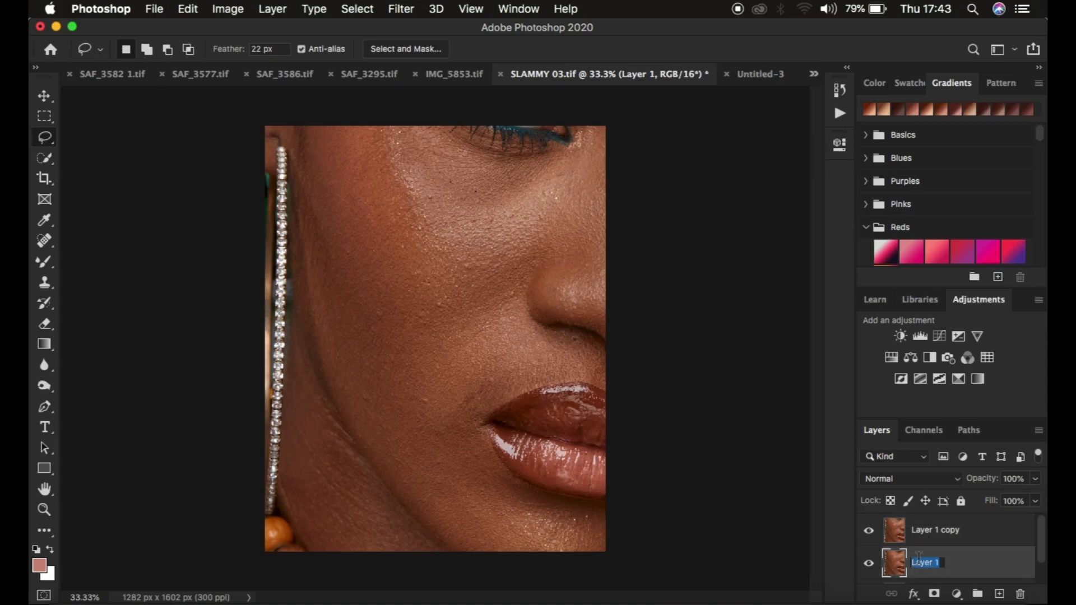
{"action": "type", "text": "low f"}
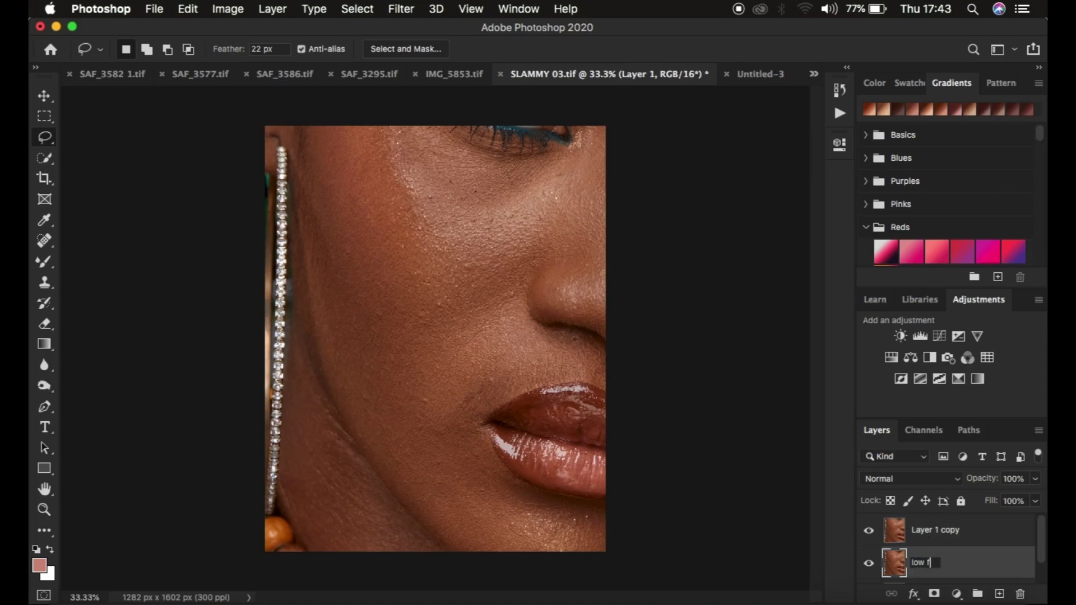
{"action": "type", "text": "req"}
{"action": "key", "text": "Return"}
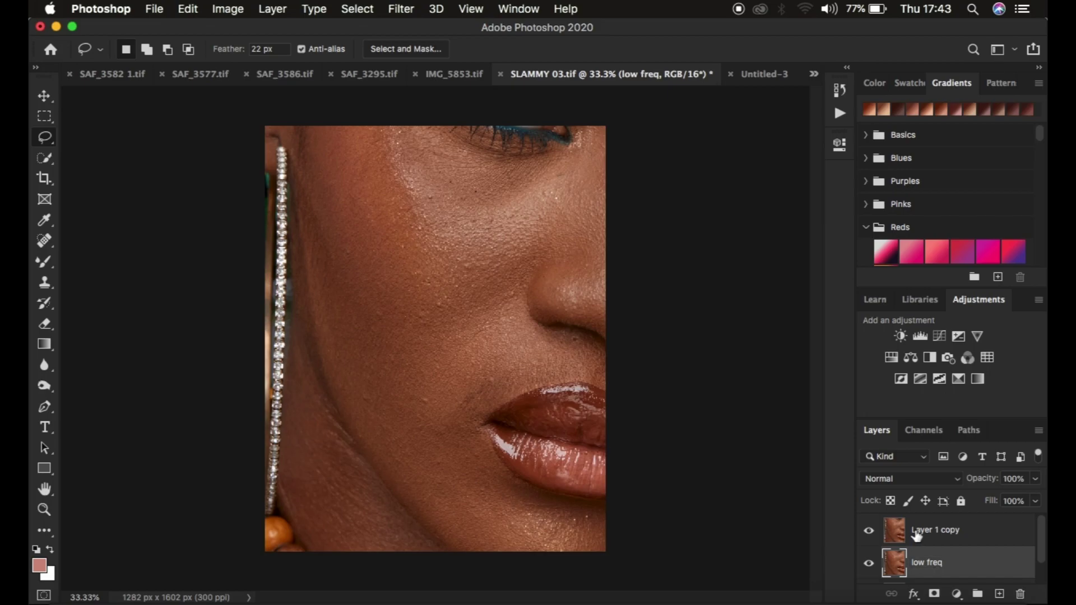
- Rename Layer 1 copy to 'high freq' and hide it
{"action": "double_click", "coordinate": [919, 530]}
{"action": "type", "text": "high"}
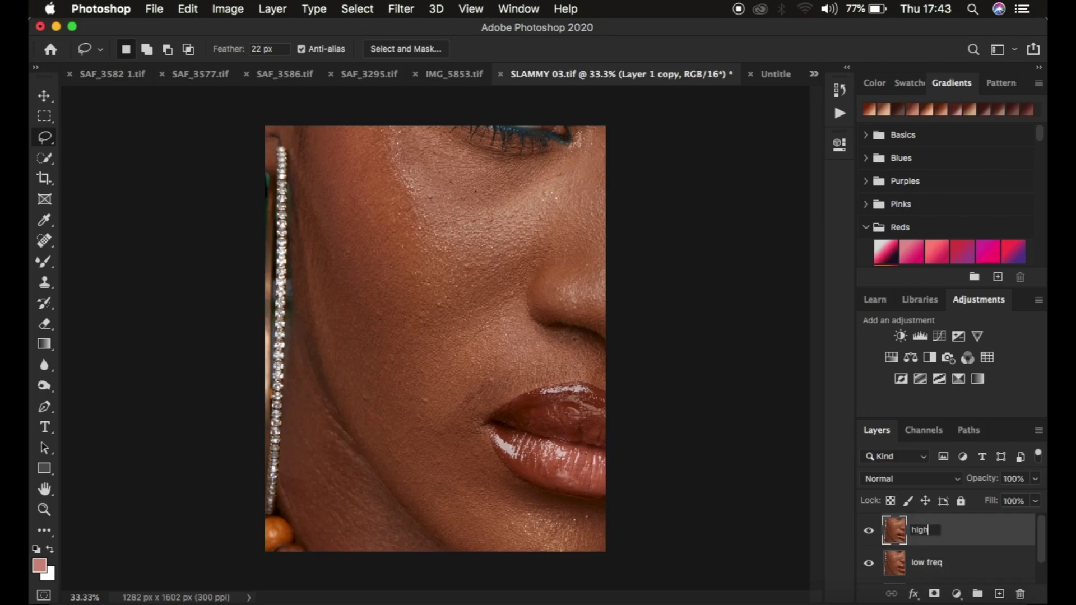
{"action": "type", "text": " freq"}
{"action": "key", "text": "Return"}
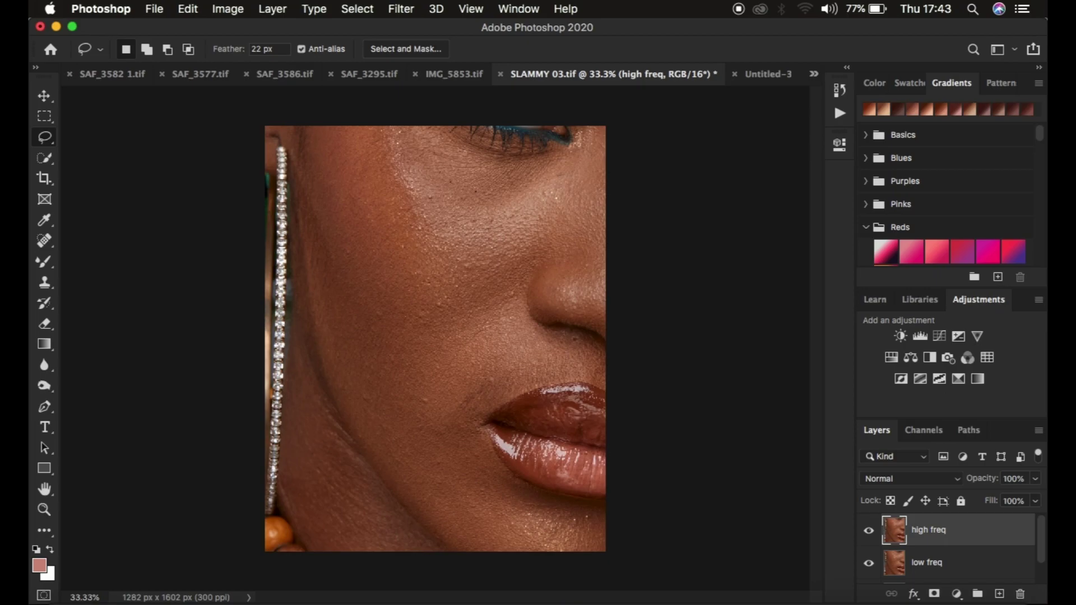
{"action": "left_click", "coordinate": [869, 532]}
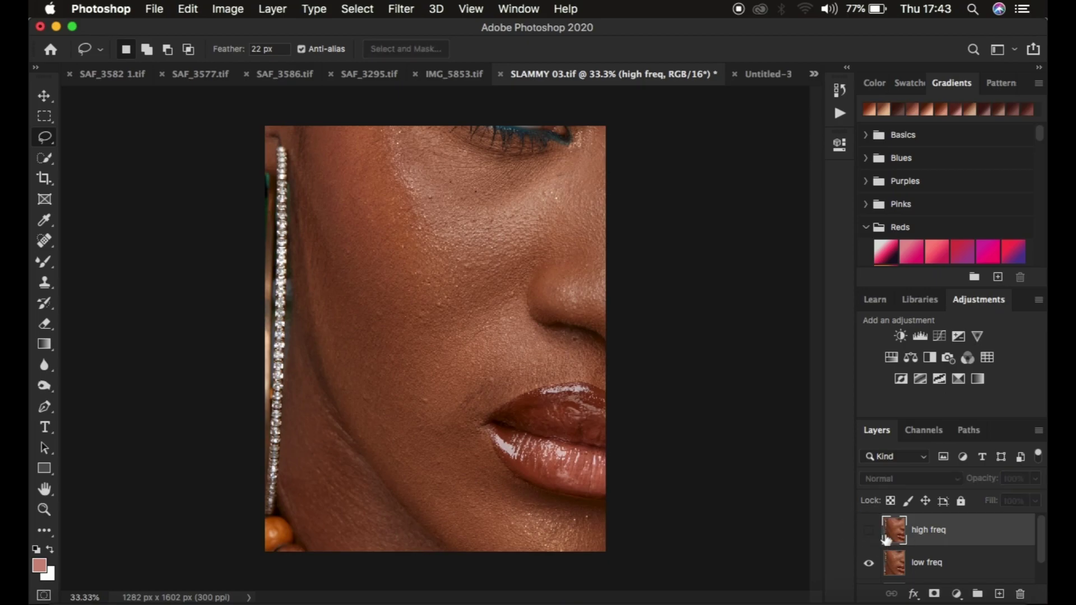
- Select the low freq layer and bring up the Gaussian Blur filter dialog
{"action": "left_click", "coordinate": [950, 567]}
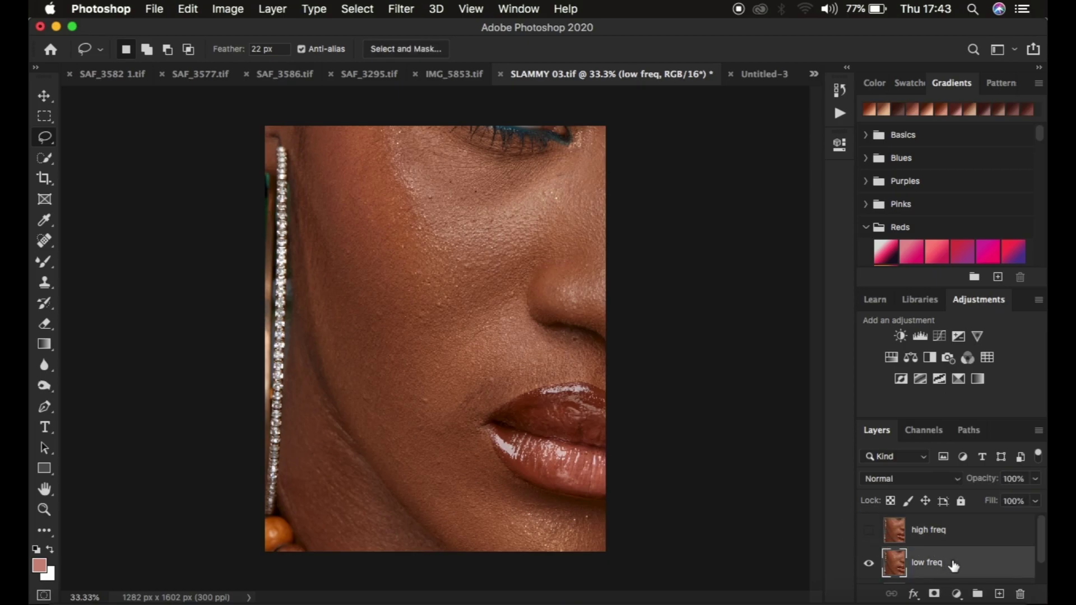
{"action": "left_click", "coordinate": [399, 10]}
{"action": "mouse_move", "coordinate": [443, 199]}
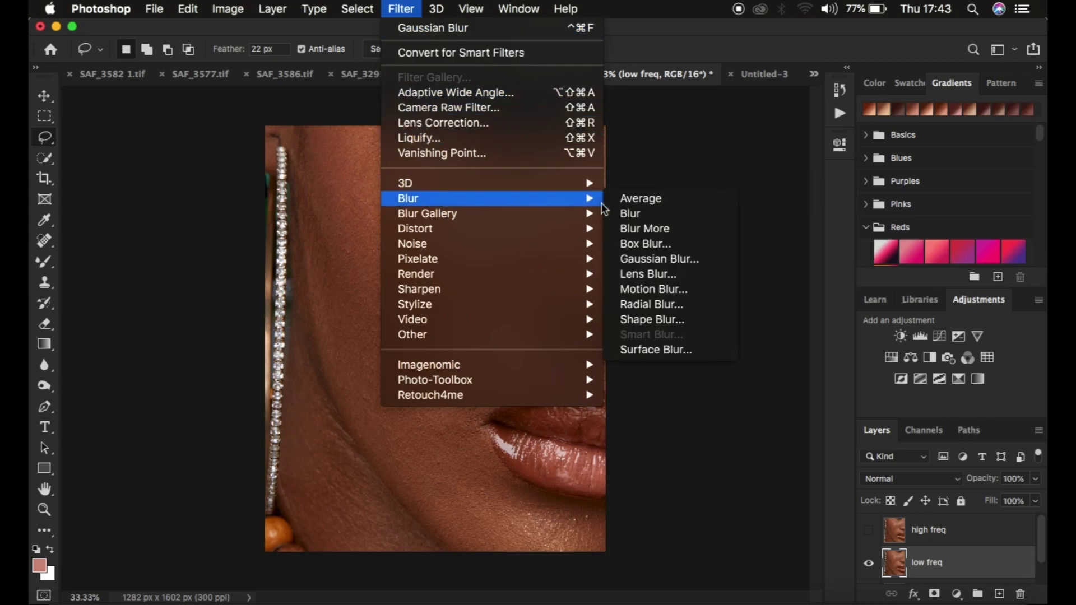
{"action": "left_click", "coordinate": [657, 261]}
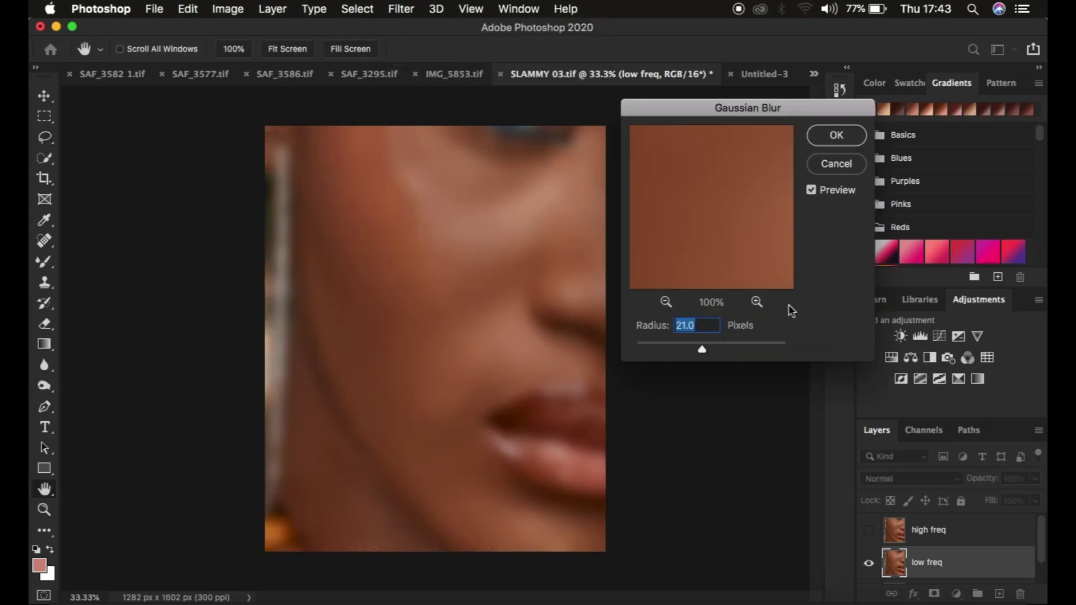
{"action": "left_click_drag", "start_coordinate": [704, 351], "coordinate": [570, 343]}
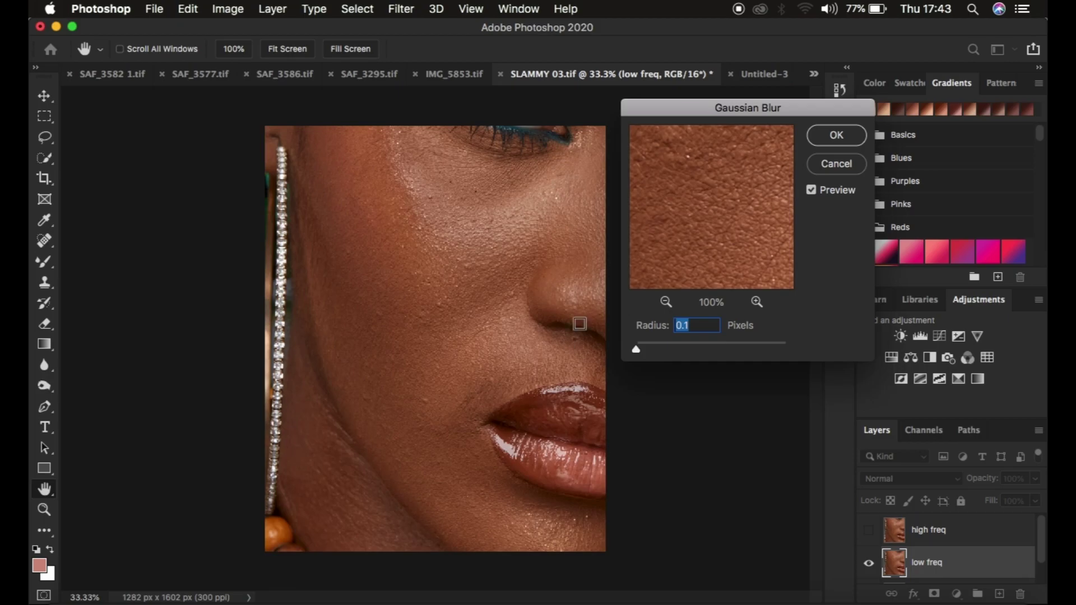
{"action": "left_click_drag", "start_coordinate": [736, 116], "coordinate": [777, 118]}
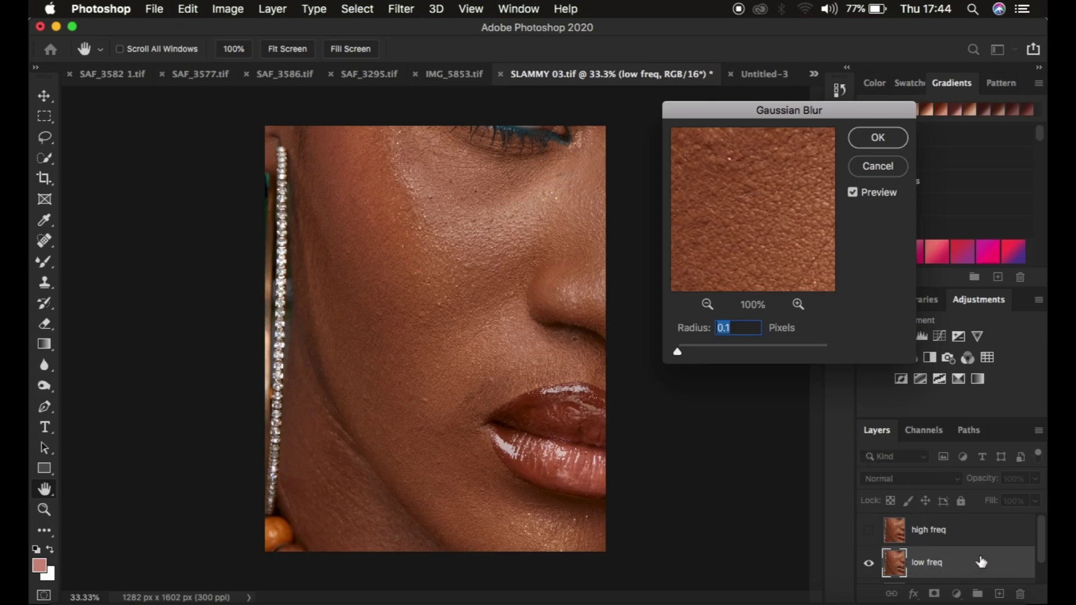
- Set the Gaussian Blur preview to 50% and pan it across skin near the eye
{"action": "left_click", "coordinate": [707, 305]}
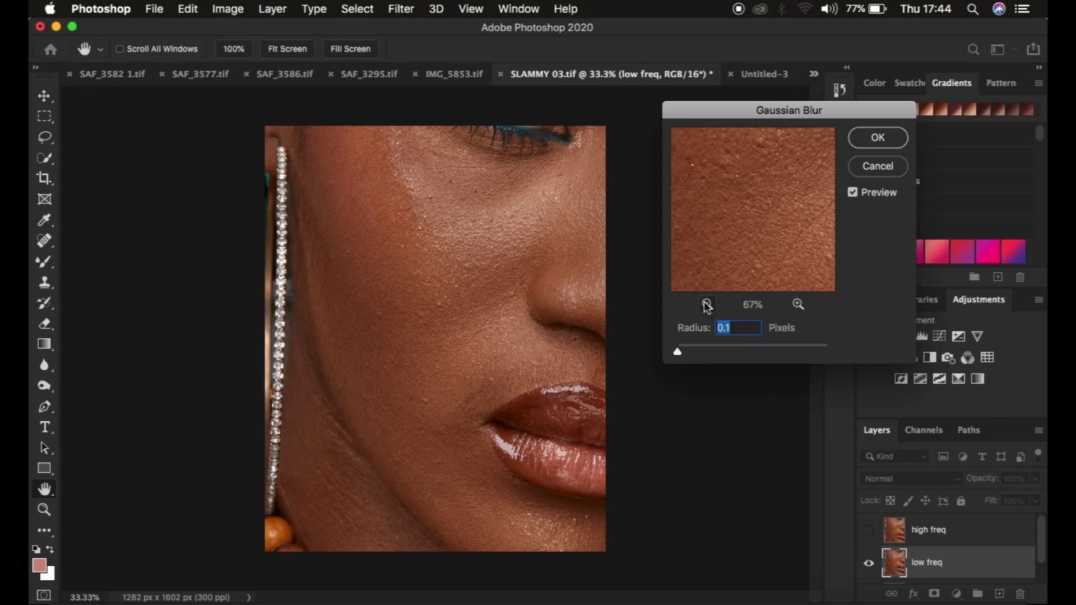
{"action": "left_click", "coordinate": [707, 304]}
{"action": "left_click", "coordinate": [707, 304]}
{"action": "left_click", "coordinate": [707, 304]}
{"action": "left_click", "coordinate": [707, 304]}
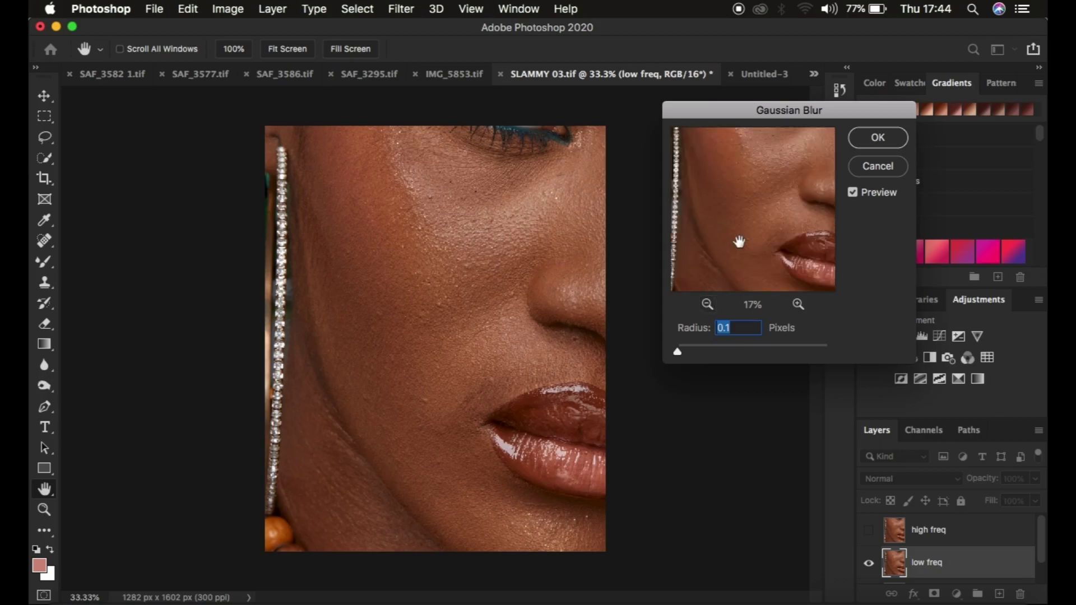
{"action": "left_click", "coordinate": [798, 306]}
{"action": "left_click", "coordinate": [799, 305]}
{"action": "left_click", "coordinate": [799, 305]}
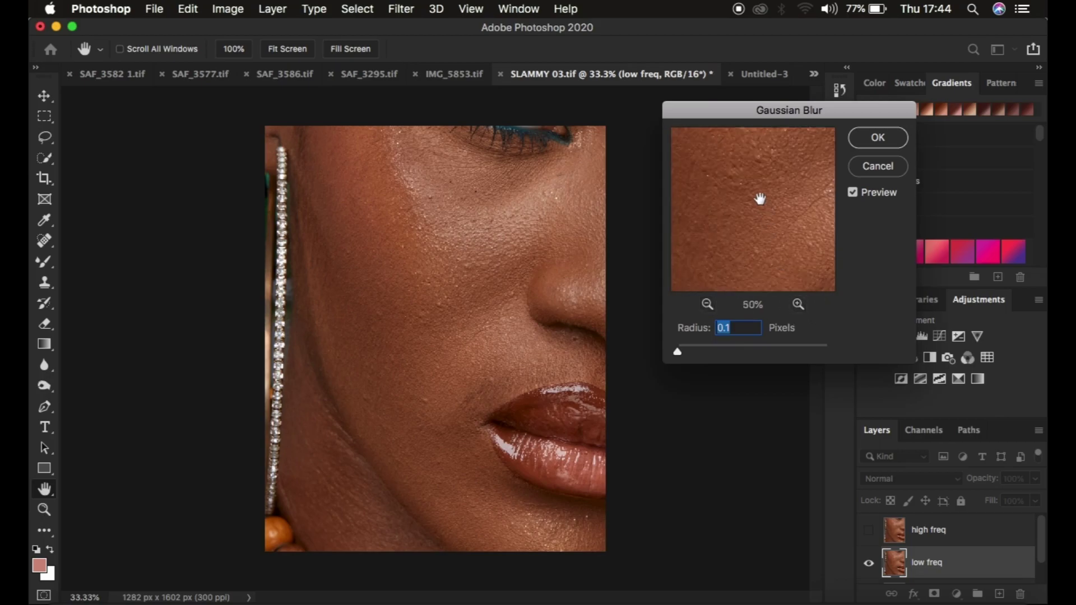
{"action": "left_click_drag", "start_coordinate": [759, 197], "coordinate": [727, 313]}
{"action": "left_click_drag", "start_coordinate": [758, 202], "coordinate": [773, 283]}
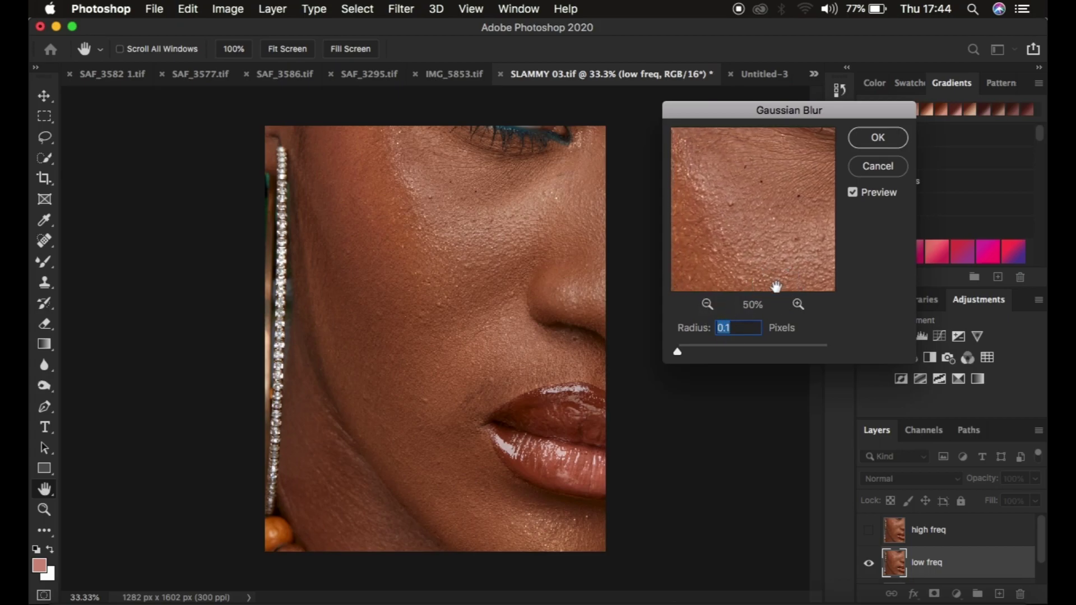
{"action": "left_click_drag", "start_coordinate": [753, 246], "coordinate": [776, 218]}
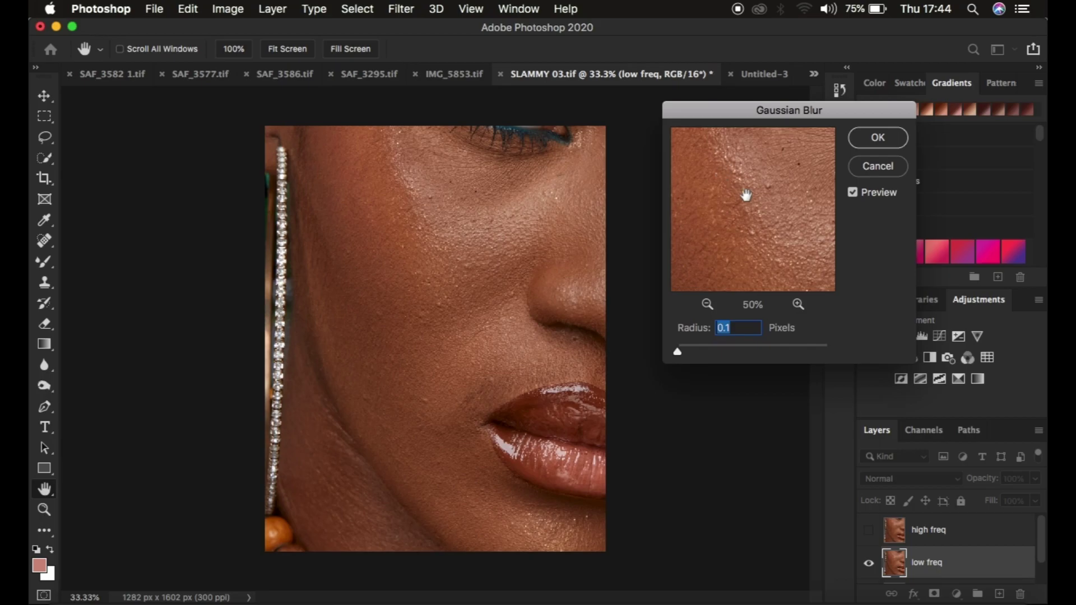
{"action": "mouse_move", "coordinate": [746, 197]}
{"action": "left_mouse_down"}
{"action": "mouse_move", "coordinate": [731, 216]}
{"action": "mouse_move", "coordinate": [730, 197]}
{"action": "left_mouse_up"}
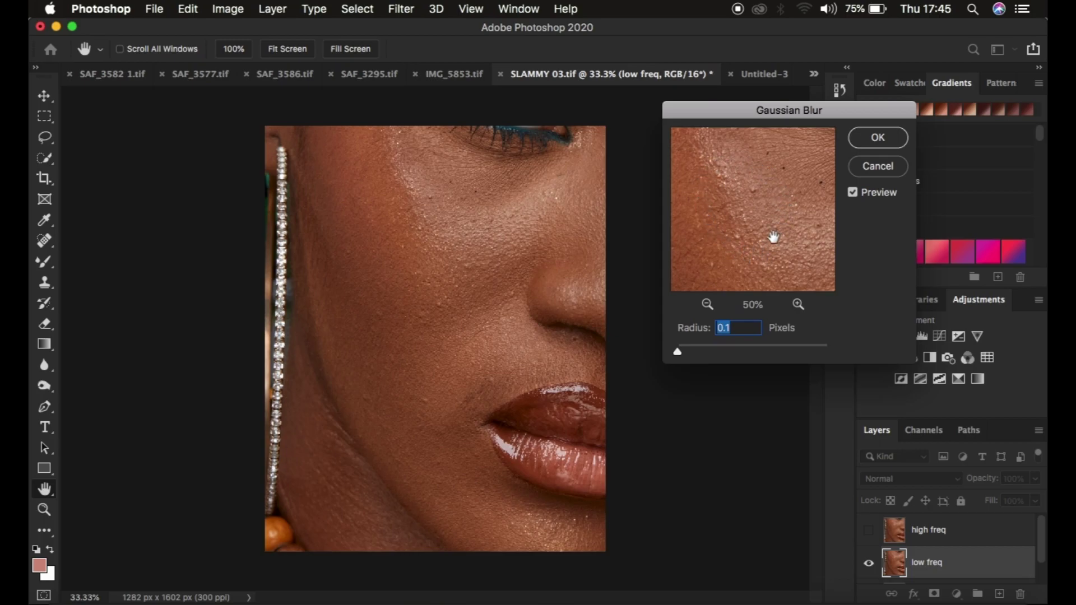
{"action": "mouse_move", "coordinate": [727, 203]}
{"action": "left_mouse_down"}
{"action": "mouse_move", "coordinate": [766, 253]}
{"action": "mouse_move", "coordinate": [726, 250]}
{"action": "mouse_move", "coordinate": [722, 224]}
{"action": "left_mouse_up"}
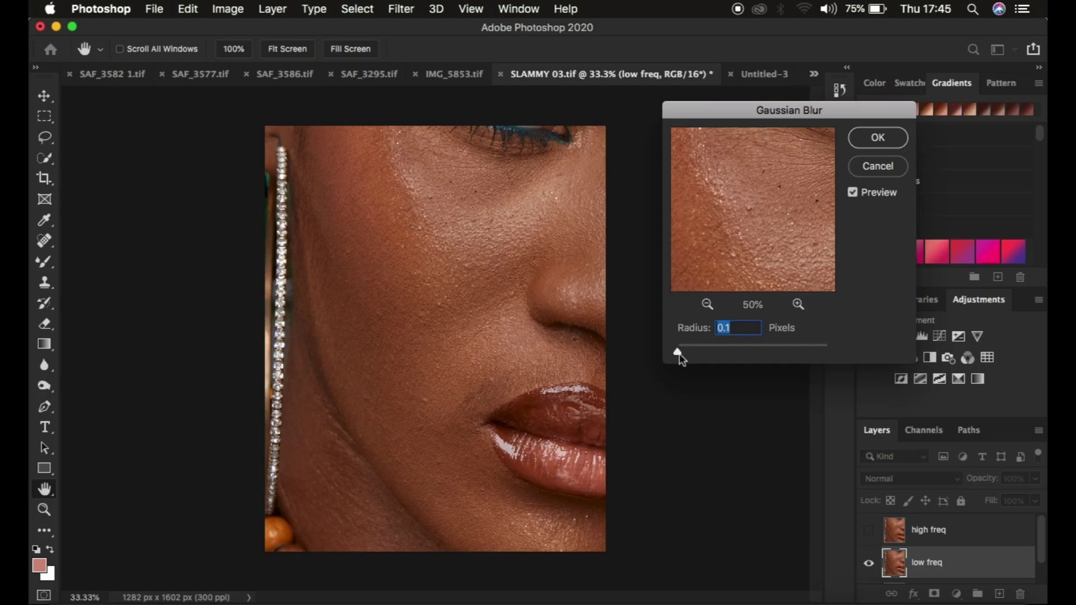
- Raise the Gaussian Blur radius to 7.0 pixels, check several skin patches in the preview, and apply
{"action": "left_click_drag", "start_coordinate": [678, 354], "coordinate": [709, 352]}
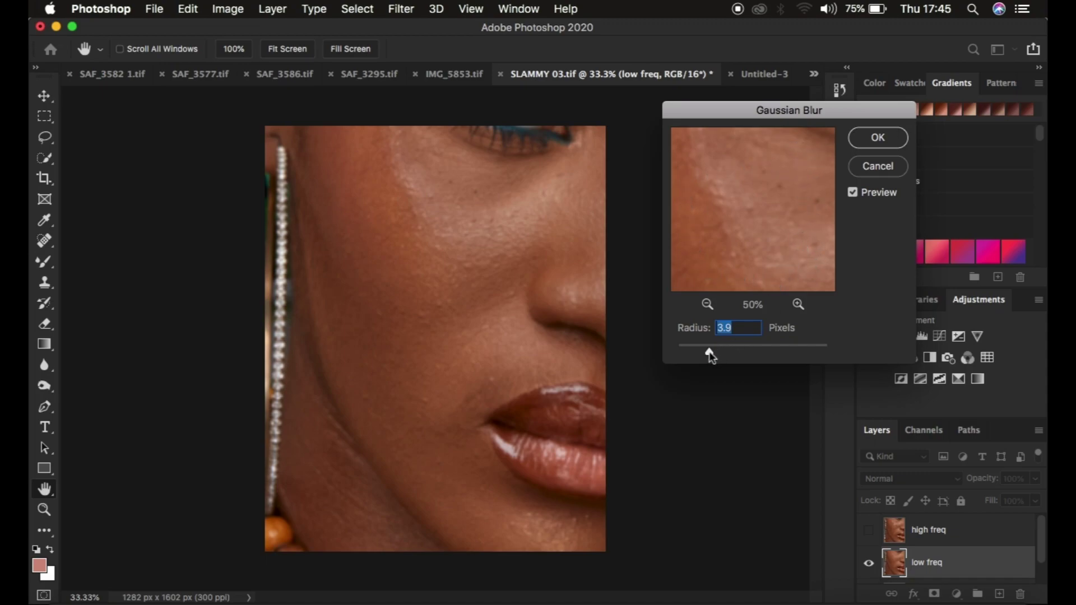
{"action": "left_click_drag", "start_coordinate": [710, 357], "coordinate": [727, 358]}
{"action": "left_click_drag", "start_coordinate": [720, 244], "coordinate": [726, 166]}
{"action": "left_click_drag", "start_coordinate": [747, 230], "coordinate": [756, 236]}
{"action": "left_click_drag", "start_coordinate": [758, 180], "coordinate": [758, 182]}
{"action": "left_click_drag", "start_coordinate": [776, 238], "coordinate": [734, 173]}
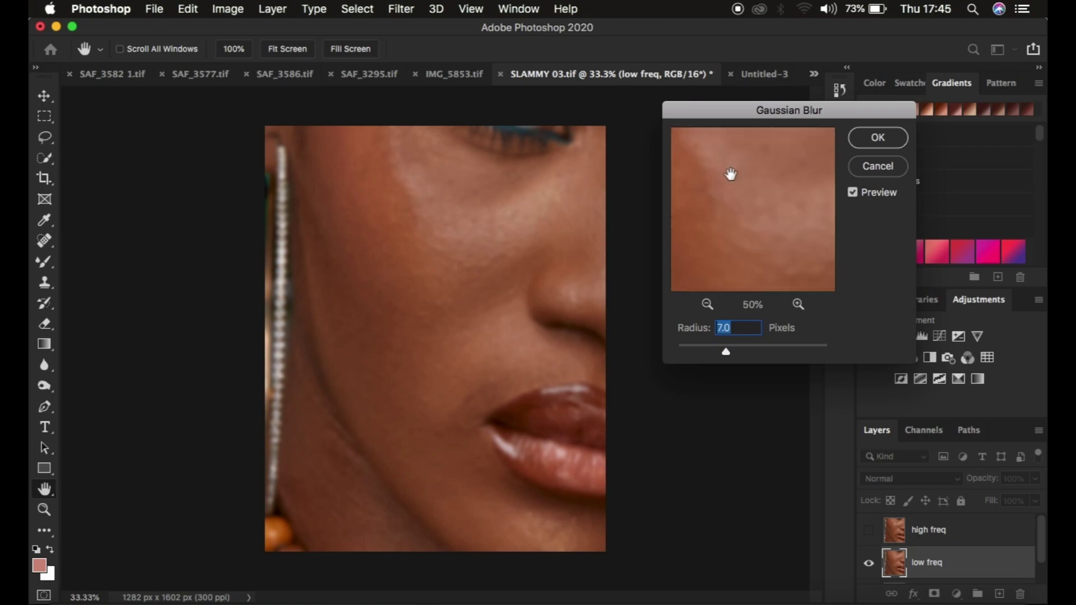
{"action": "left_click_drag", "start_coordinate": [740, 255], "coordinate": [749, 183]}
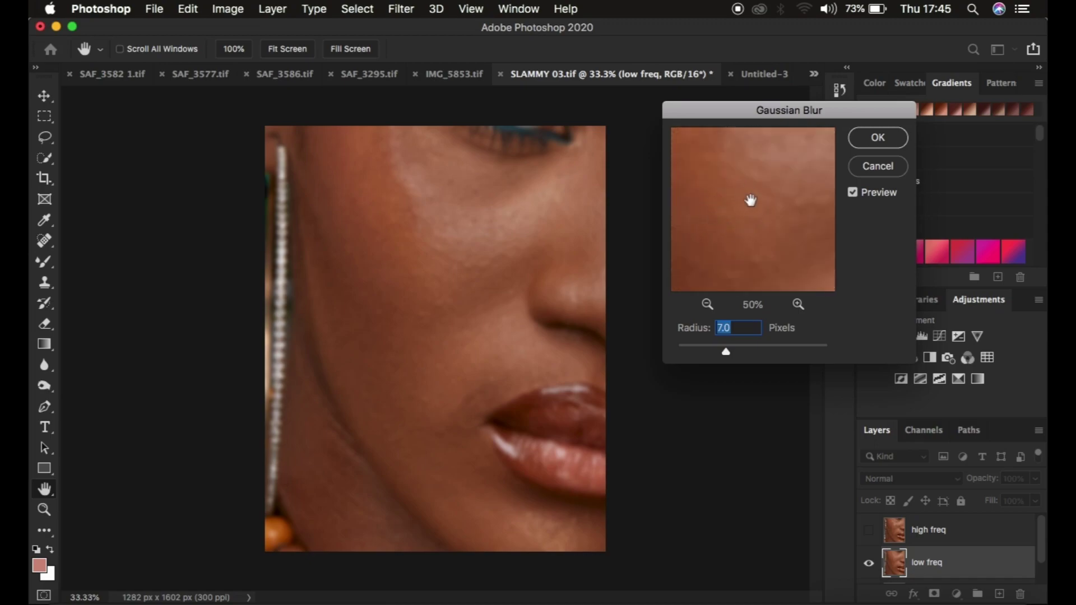
{"action": "left_click_drag", "start_coordinate": [732, 186], "coordinate": [748, 234]}
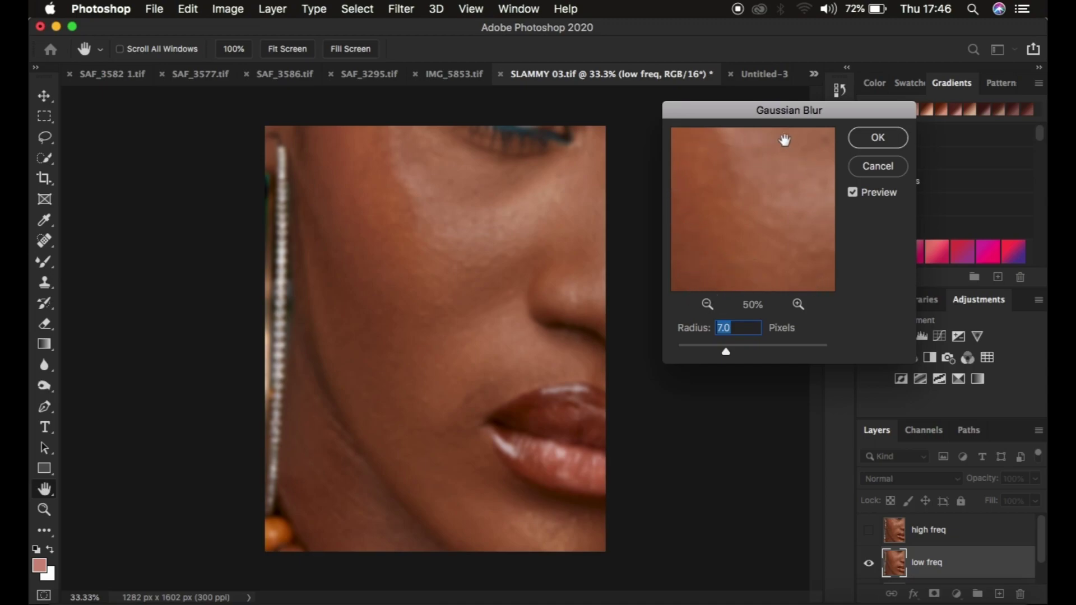
{"action": "left_click", "coordinate": [865, 145]}
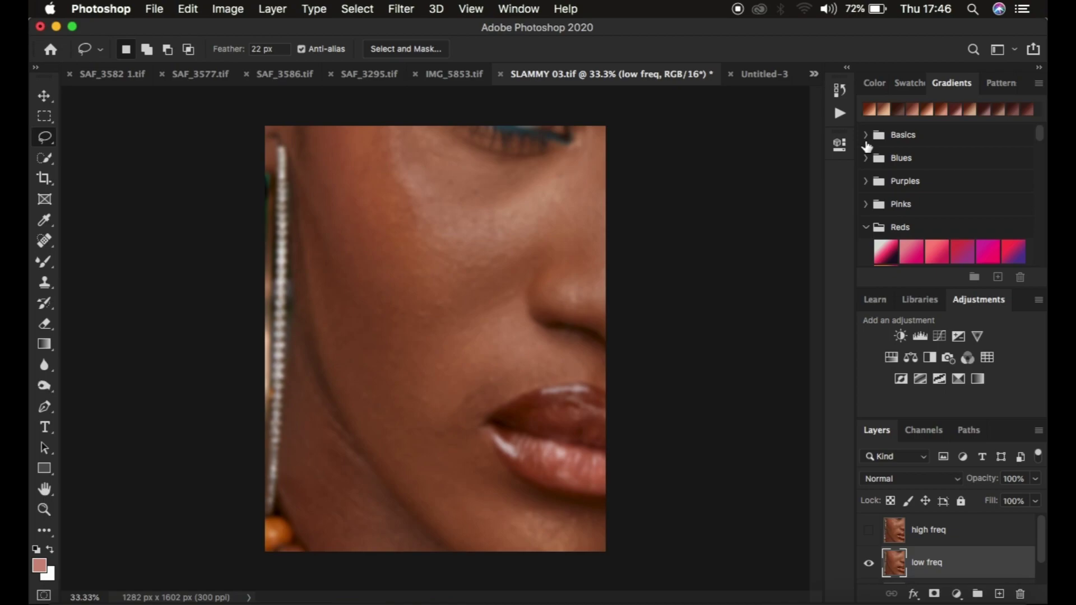
- Select and show high freq, then open Apply Image with low freq RGB as the source
{"action": "left_click", "coordinate": [951, 535]}
{"action": "left_click", "coordinate": [868, 531]}
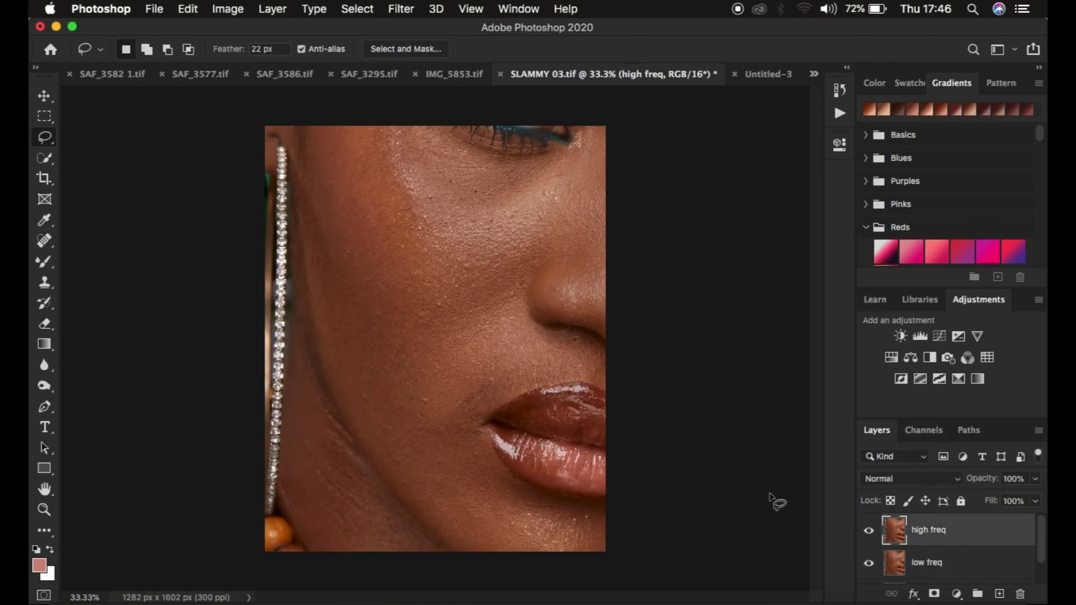
{"action": "left_click", "coordinate": [224, 10]}
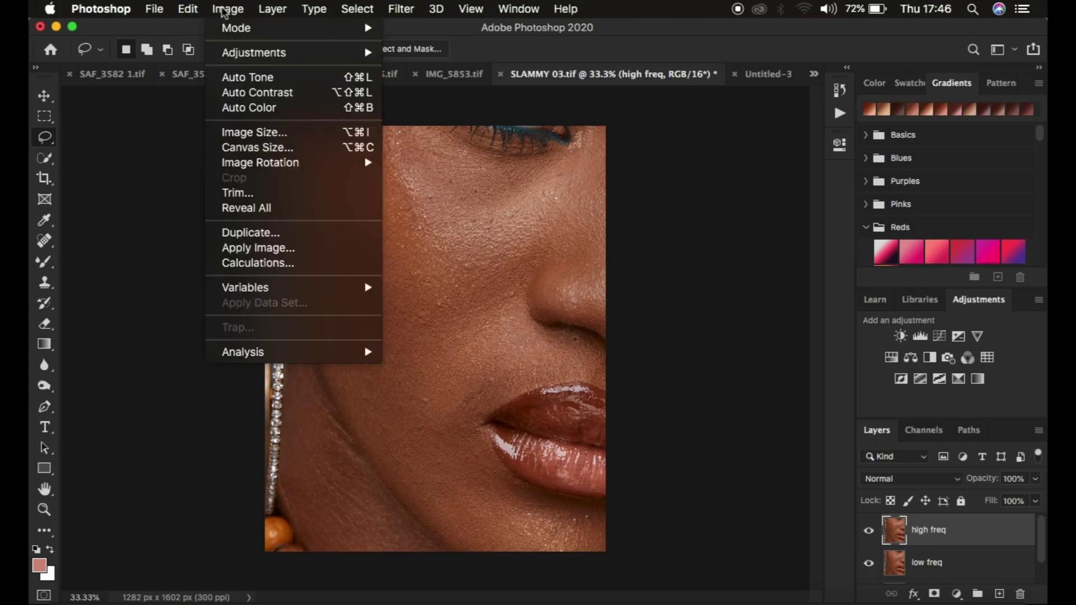
{"action": "left_click", "coordinate": [272, 251]}
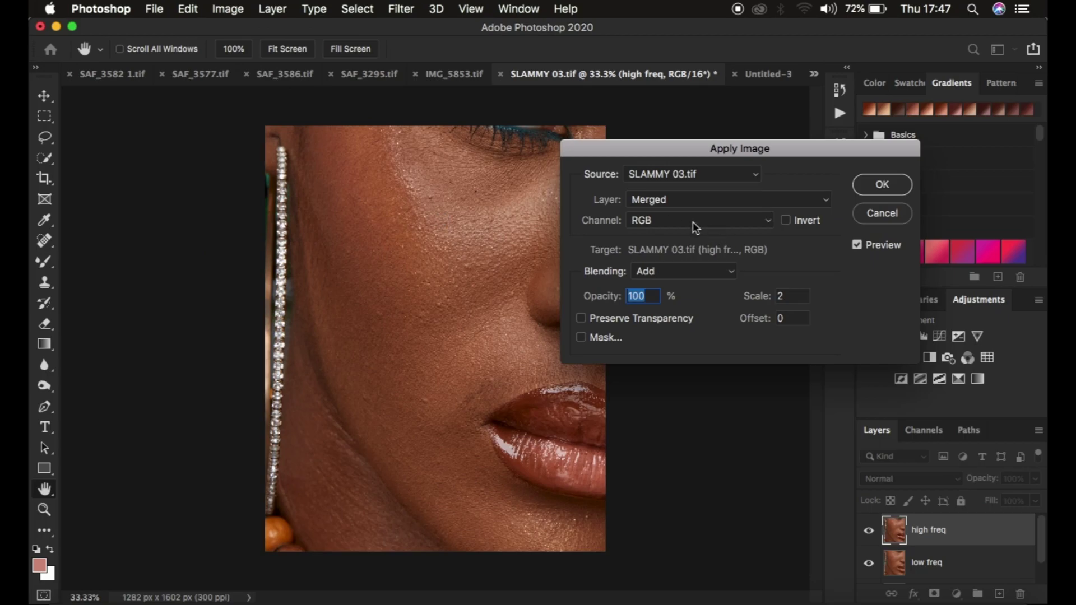
{"action": "left_click", "coordinate": [680, 202]}
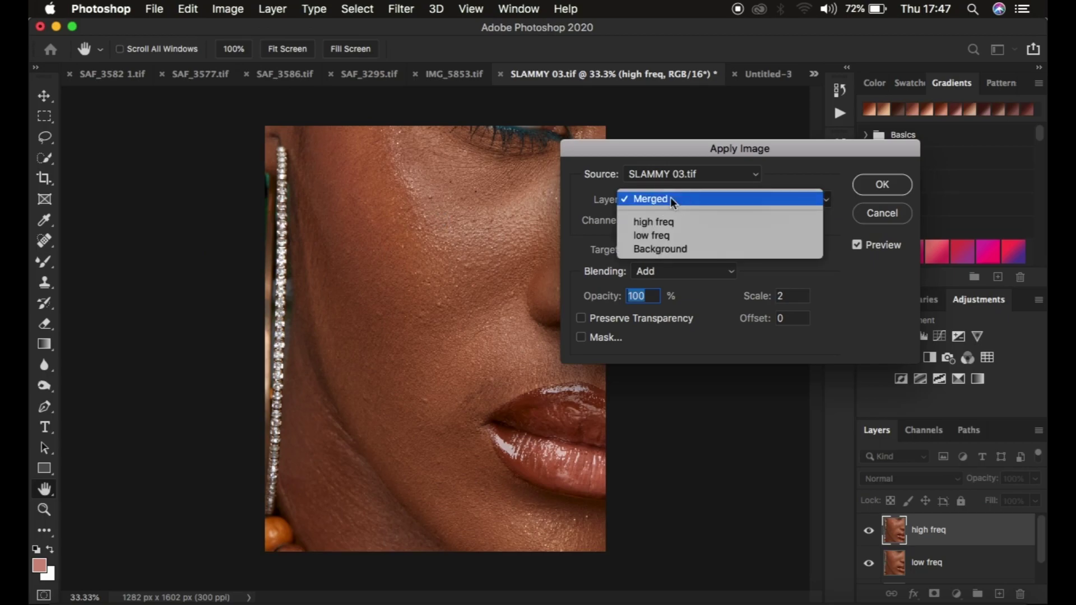
{"action": "left_click", "coordinate": [665, 234]}
{"action": "left_click", "coordinate": [653, 221]}
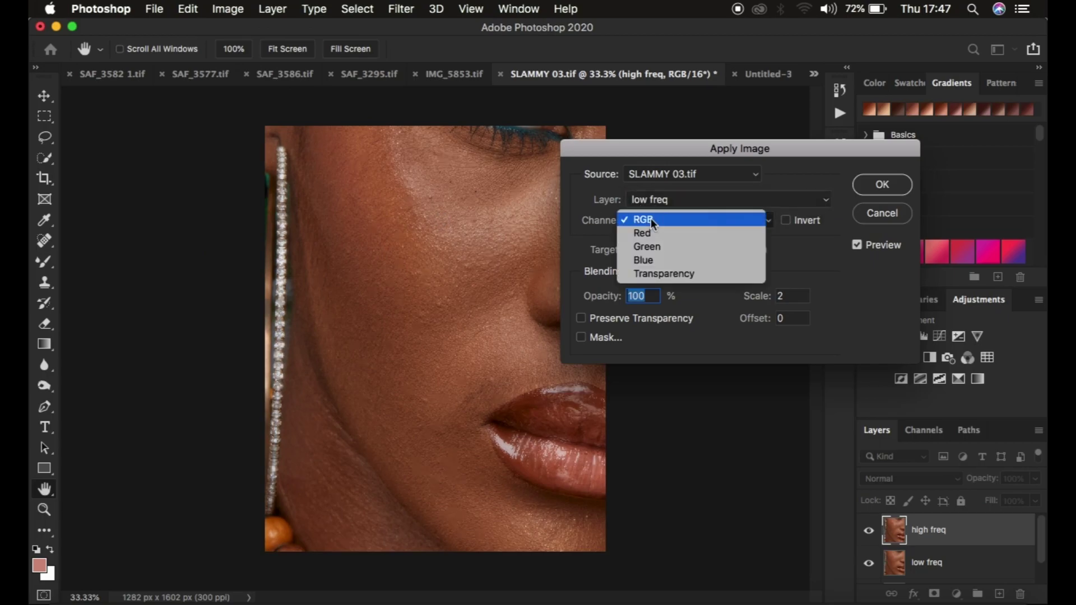
{"action": "left_click", "coordinate": [650, 221]}
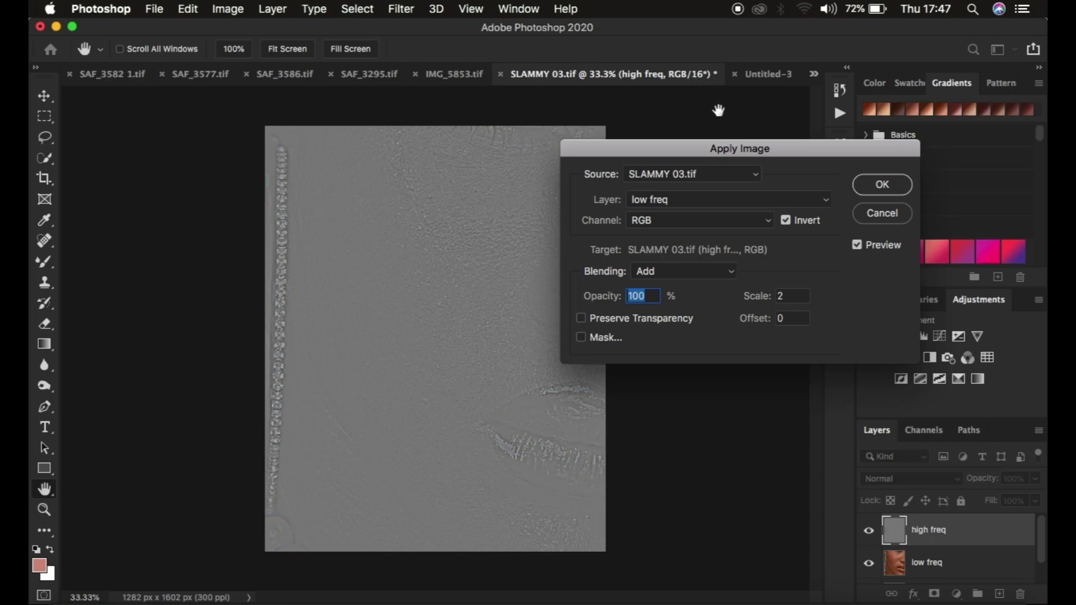
- Apply the image with Add blending, Invert on, Scale 2 and Offset 0
{"action": "left_click", "coordinate": [679, 270]}
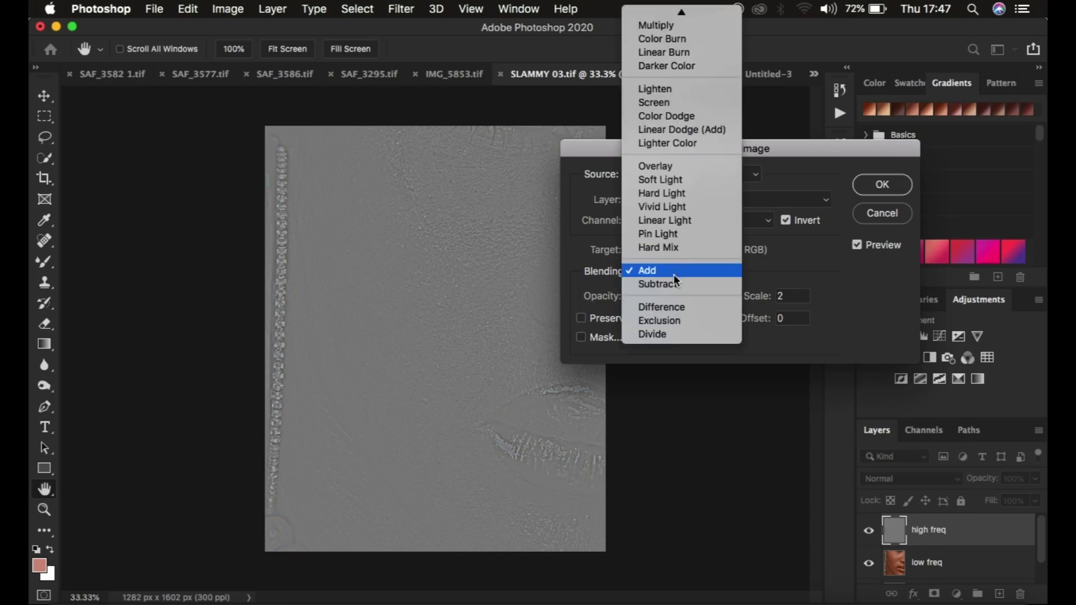
{"action": "left_click", "coordinate": [675, 284]}
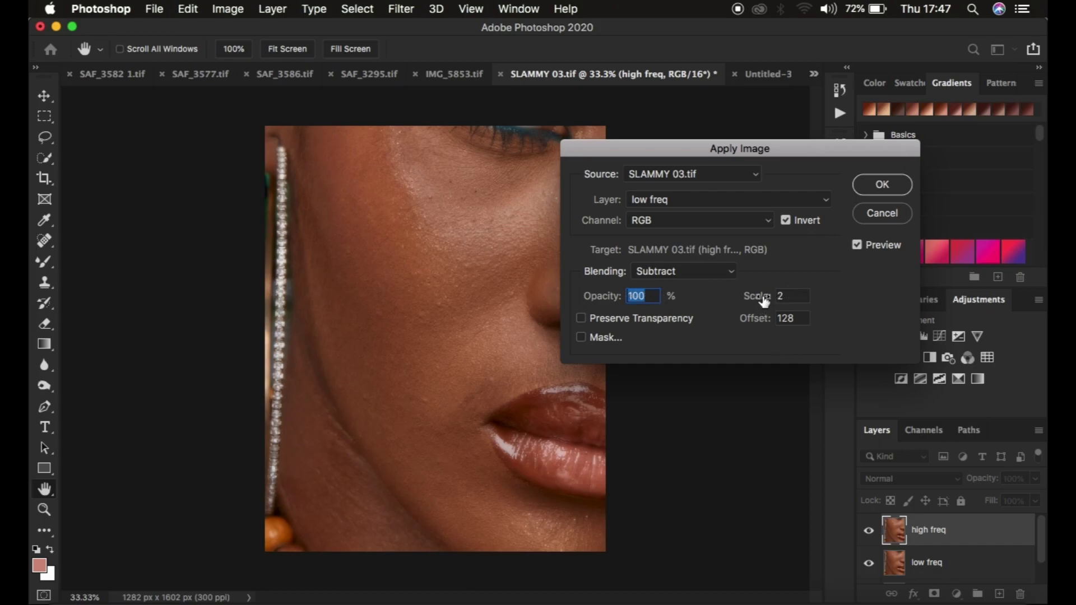
{"action": "left_click", "coordinate": [786, 220]}
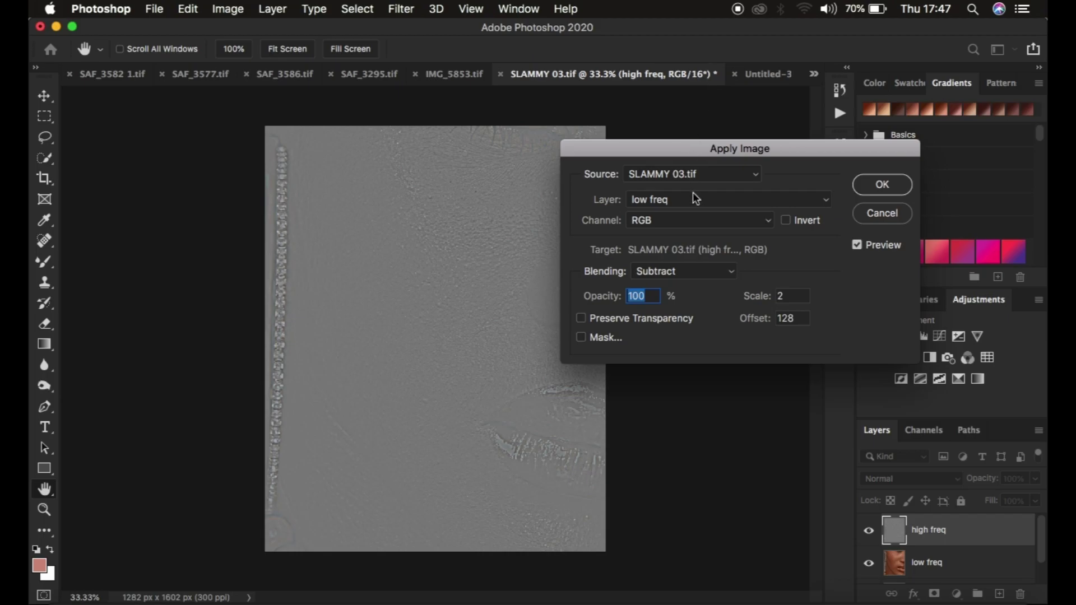
{"action": "left_click", "coordinate": [674, 205]}
{"action": "left_click", "coordinate": [672, 223]}
{"action": "left_click", "coordinate": [673, 272]}
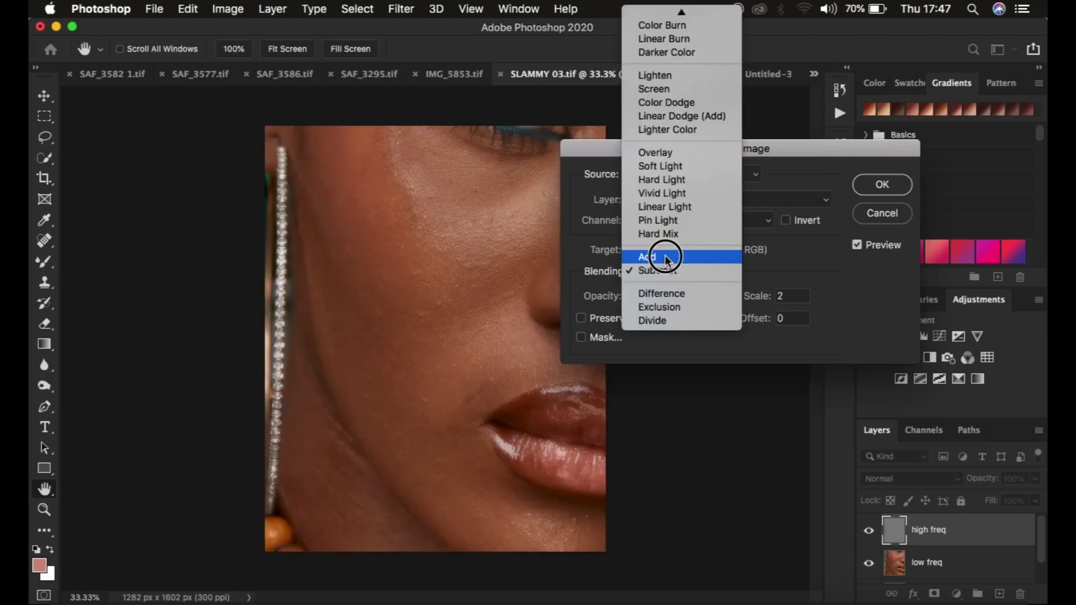
{"action": "left_click", "coordinate": [665, 252]}
{"action": "left_click", "coordinate": [785, 221]}
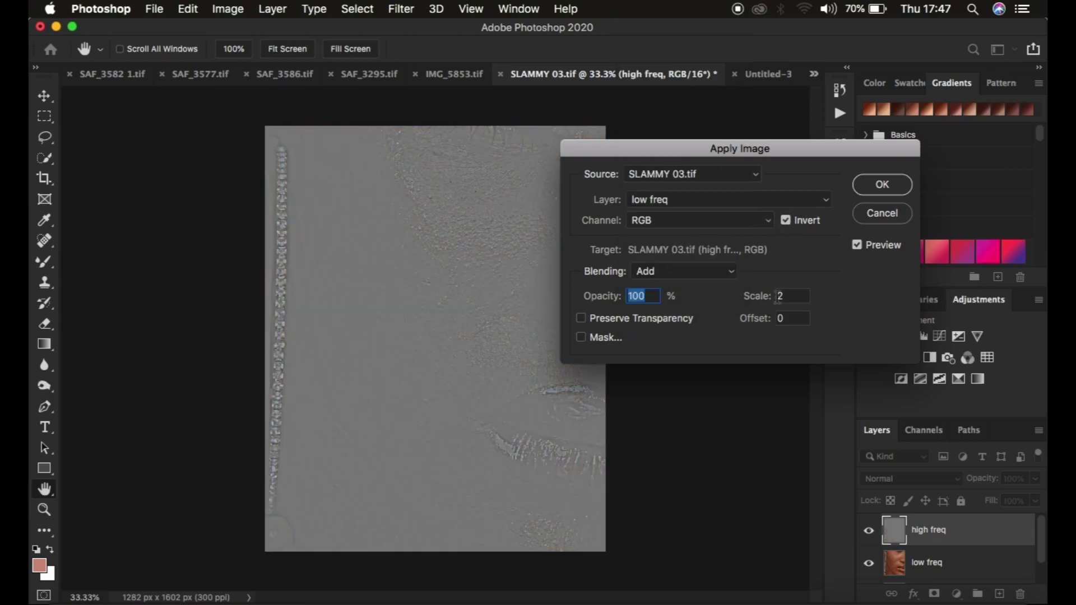
{"action": "left_click", "coordinate": [868, 189]}
{"action": "key", "text": "l"}
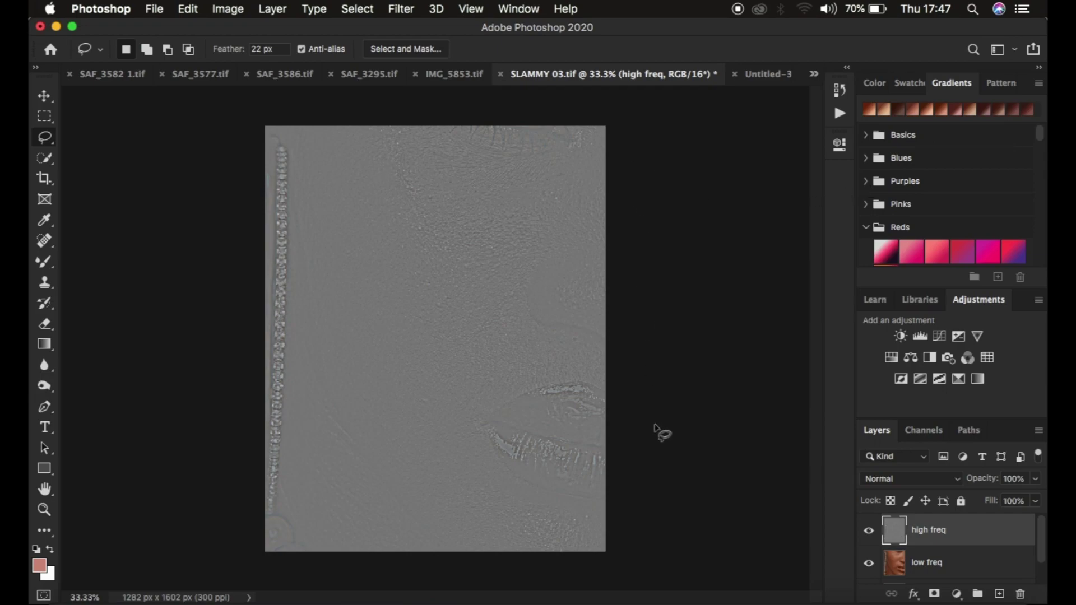
- Set the high freq layer's blend mode to Linear Light and select low freq too
{"action": "left_click", "coordinate": [894, 480]}
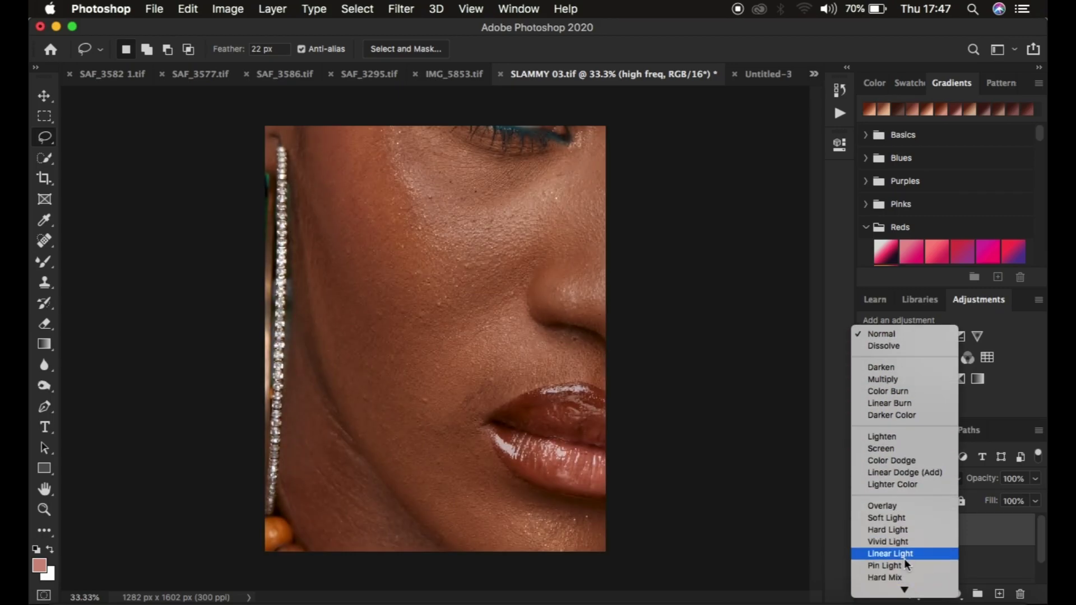
{"action": "left_click", "coordinate": [897, 552]}
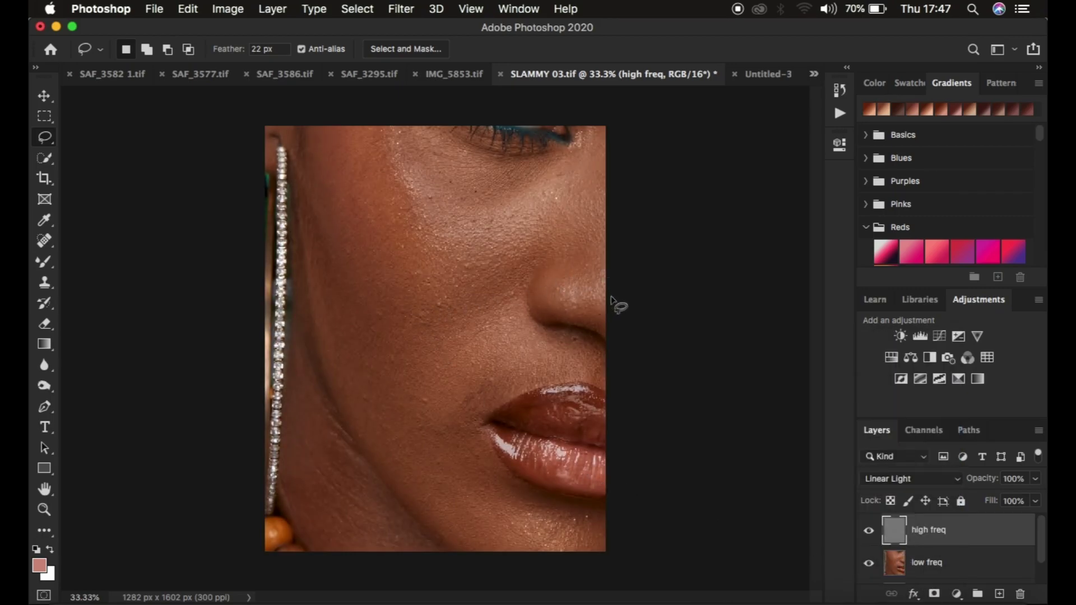
{"action": "left_click", "coordinate": [970, 558], "text": "shift"}
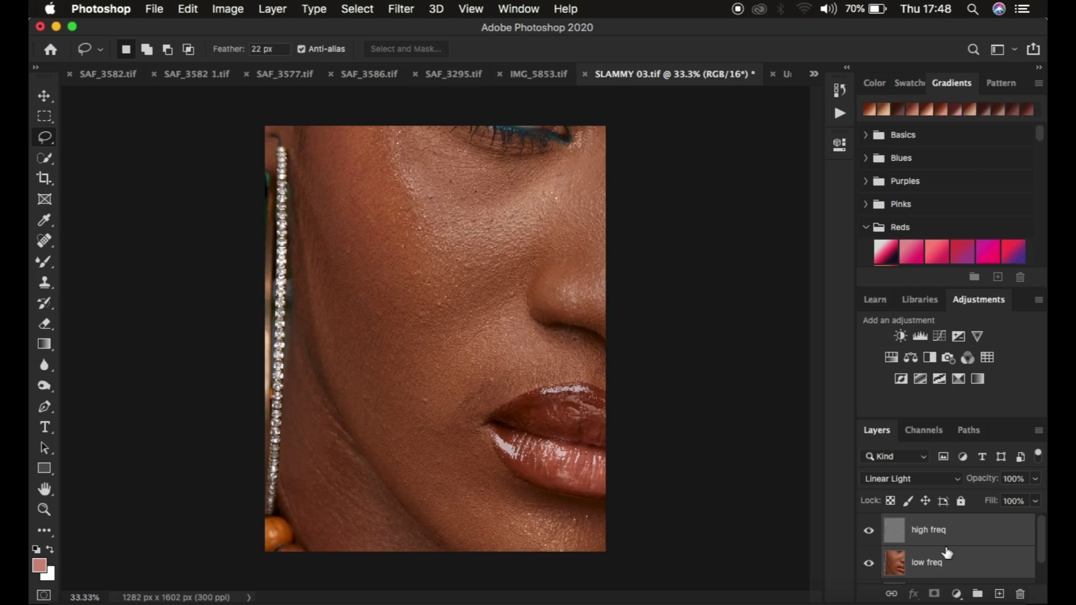
- Group the two frequency layers and name the group 'freq sep'
{"action": "key", "text": "super+g"}
{"action": "double_click", "coordinate": [924, 523]}
{"action": "type", "text": "freq sep"}
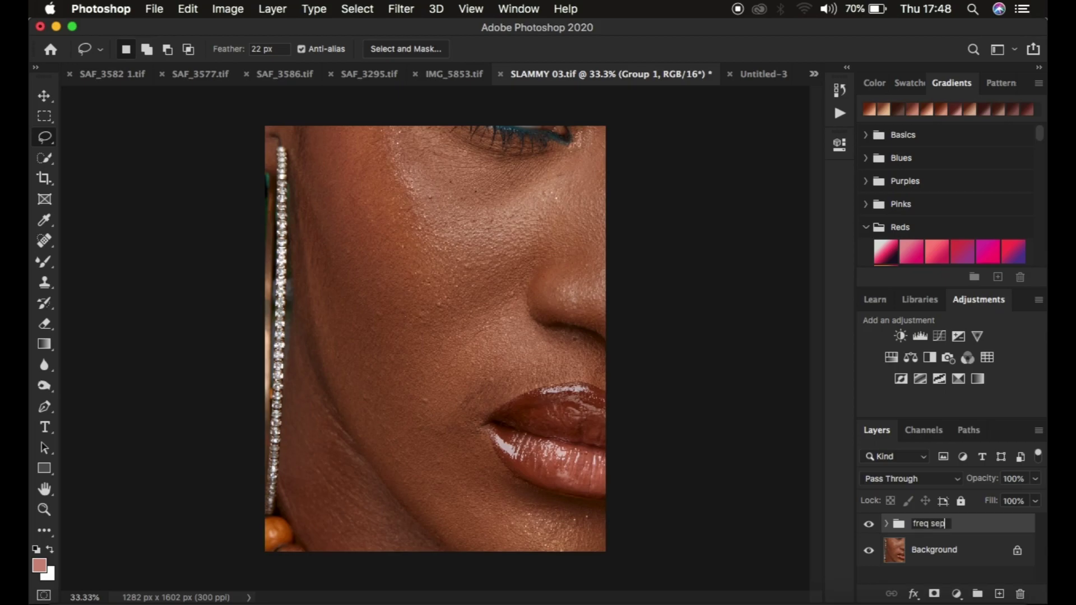
{"action": "key", "text": "Return"}
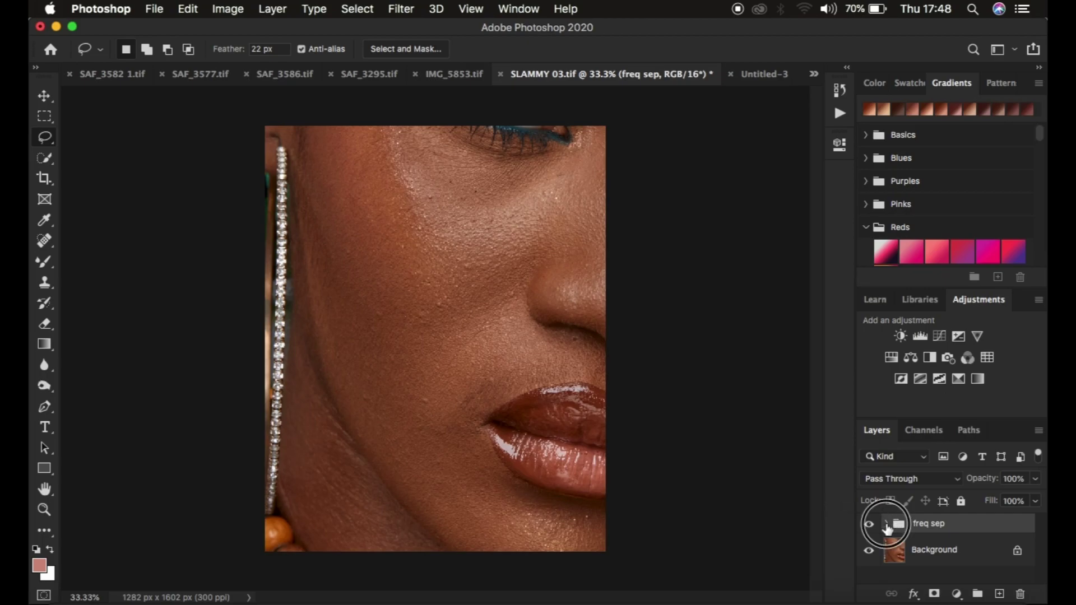
{"action": "left_click", "coordinate": [886, 524]}
- Hide the high freq texture layer and make low freq the active layer
{"action": "scroll", "coordinate": [973, 539], "scroll_direction": "down", "scroll_amount": 2}
{"action": "scroll", "coordinate": [973, 539], "scroll_direction": "up", "scroll_amount": 1}
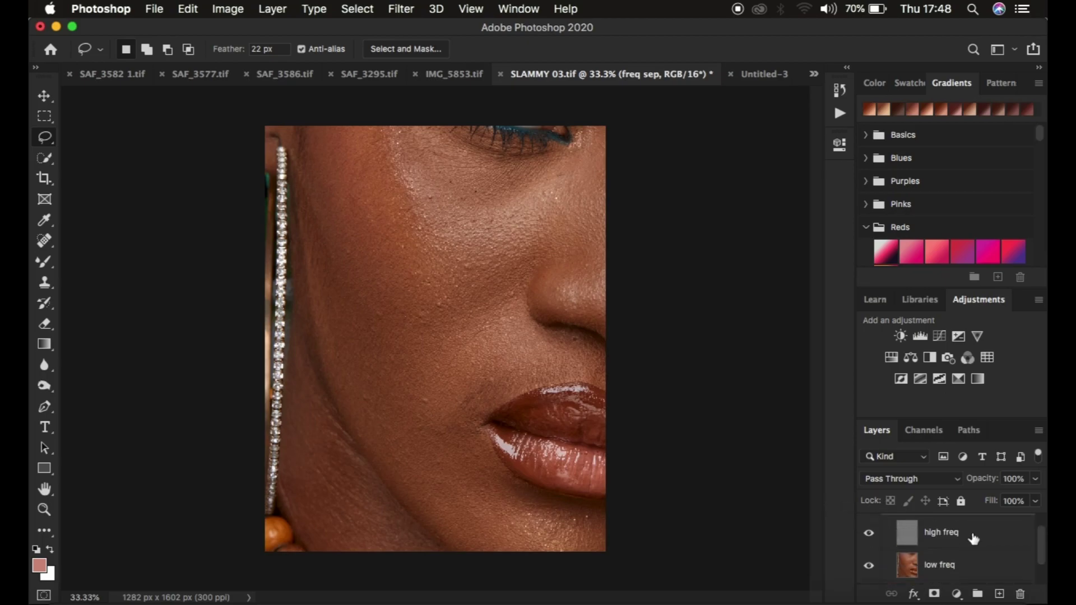
{"action": "left_click", "coordinate": [870, 533]}
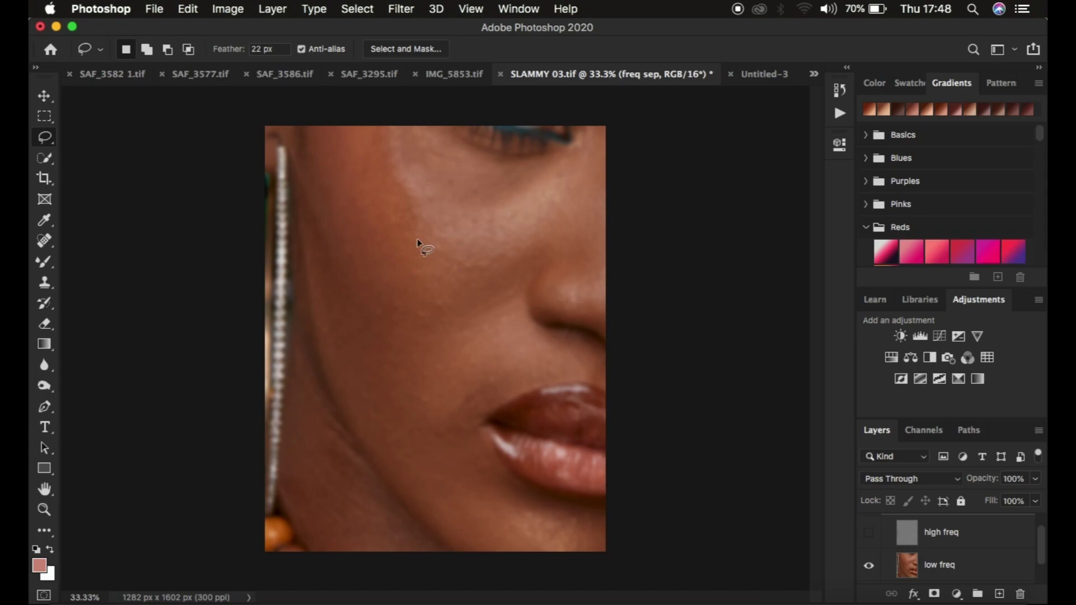
{"action": "left_click", "coordinate": [955, 569]}
- Switch to a cleaned Mixer Brush and enlarge it to 250 px
{"action": "left_click_drag", "start_coordinate": [44, 271], "coordinate": [120, 303]}
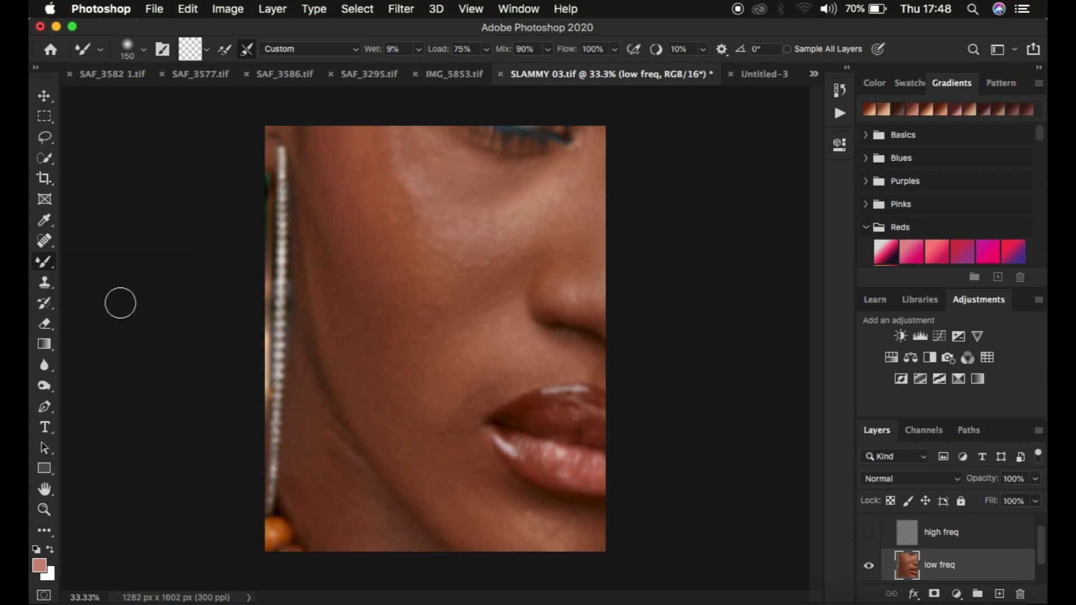
{"action": "left_click", "coordinate": [142, 52]}
{"action": "left_click", "coordinate": [143, 52]}
{"action": "left_click", "coordinate": [207, 49]}
{"action": "left_click", "coordinate": [215, 78]}
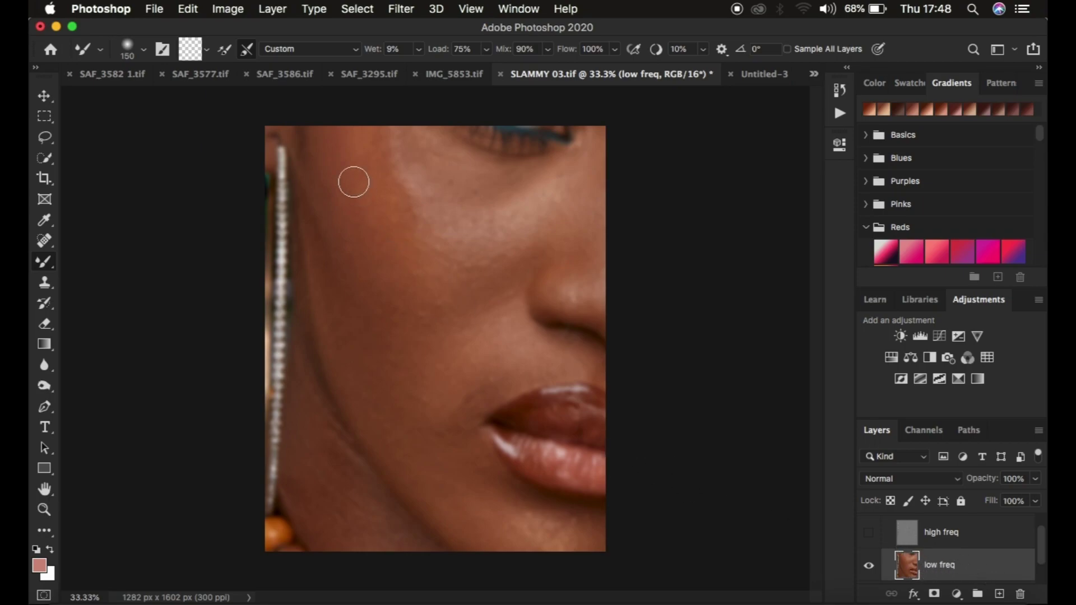
{"action": "key", "text": "bracketright"}
{"action": "key", "text": "bracketright"}
{"action": "key", "text": "bracketright"}
- Blend the skin tones across the cheek, beside the lips and toward the chin at 250 px
{"action": "mouse_move", "coordinate": [353, 182]}
{"action": "left_mouse_down"}
{"action": "mouse_move", "coordinate": [341, 150]}
{"action": "mouse_move", "coordinate": [371, 199]}
{"action": "mouse_move", "coordinate": [337, 149]}
{"action": "left_mouse_up"}
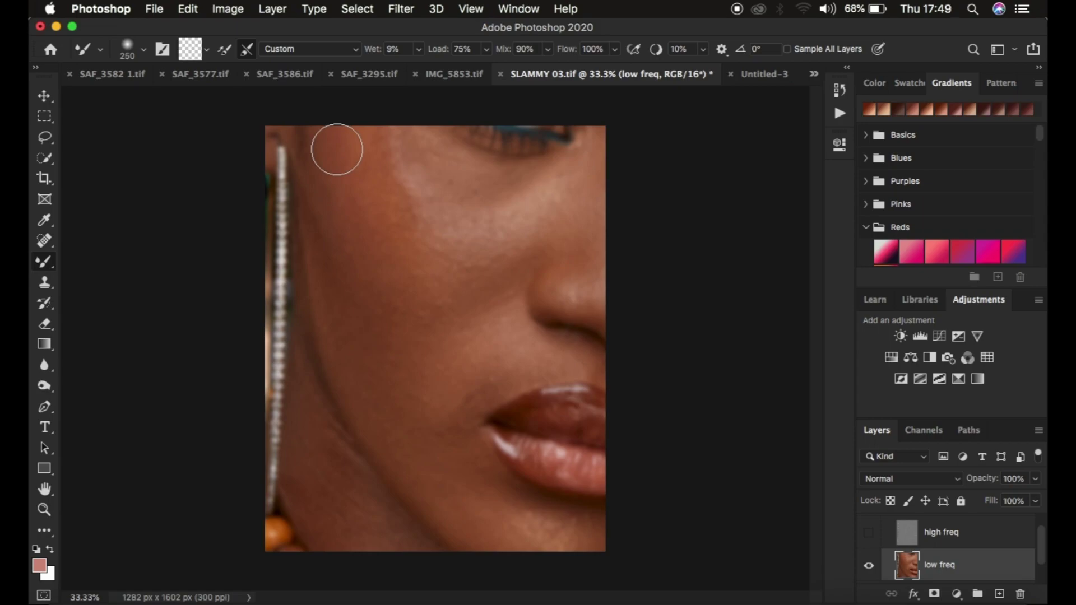
{"action": "mouse_move", "coordinate": [337, 149]}
{"action": "left_mouse_down"}
{"action": "mouse_move", "coordinate": [343, 188]}
{"action": "mouse_move", "coordinate": [331, 170]}
{"action": "mouse_move", "coordinate": [333, 159]}
{"action": "mouse_move", "coordinate": [343, 174]}
{"action": "mouse_move", "coordinate": [333, 145]}
{"action": "mouse_move", "coordinate": [388, 247]}
{"action": "mouse_move", "coordinate": [354, 193]}
{"action": "mouse_move", "coordinate": [355, 146]}
{"action": "mouse_move", "coordinate": [377, 233]}
{"action": "mouse_move", "coordinate": [384, 202]}
{"action": "mouse_move", "coordinate": [368, 190]}
{"action": "mouse_move", "coordinate": [388, 248]}
{"action": "mouse_move", "coordinate": [322, 208]}
{"action": "mouse_move", "coordinate": [337, 277]}
{"action": "mouse_move", "coordinate": [354, 296]}
{"action": "mouse_move", "coordinate": [332, 273]}
{"action": "mouse_move", "coordinate": [318, 199]}
{"action": "mouse_move", "coordinate": [386, 336]}
{"action": "left_mouse_up"}
{"action": "mouse_move", "coordinate": [397, 197]}
{"action": "left_mouse_down"}
{"action": "mouse_move", "coordinate": [386, 161]}
{"action": "mouse_move", "coordinate": [415, 173]}
{"action": "mouse_move", "coordinate": [400, 156]}
{"action": "mouse_move", "coordinate": [405, 182]}
{"action": "mouse_move", "coordinate": [391, 165]}
{"action": "left_mouse_up"}
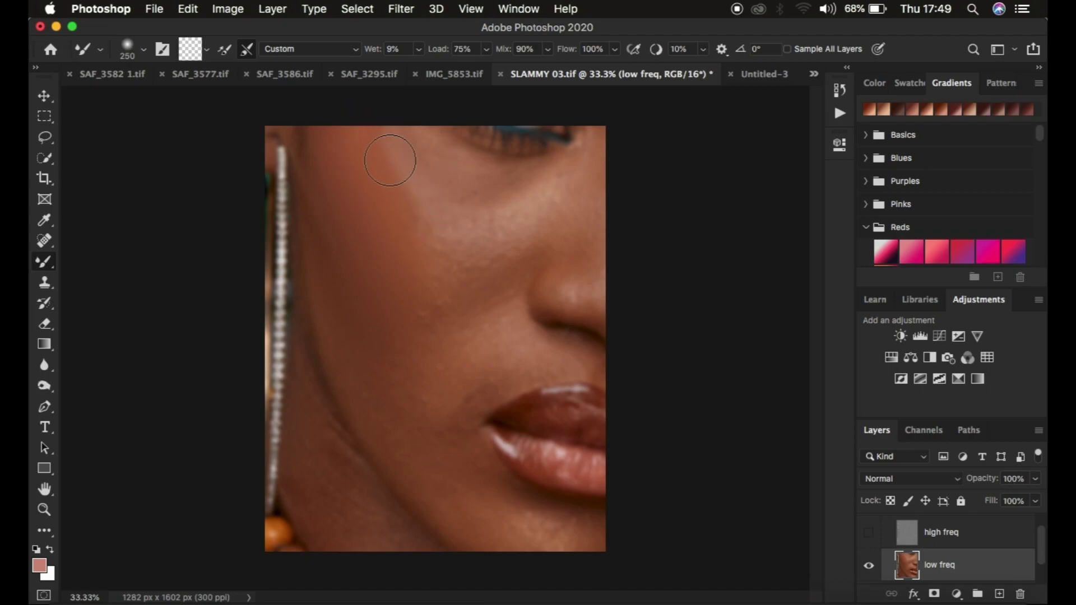
{"action": "mouse_move", "coordinate": [411, 218]}
{"action": "left_mouse_down"}
{"action": "mouse_move", "coordinate": [435, 251]}
{"action": "mouse_move", "coordinate": [430, 262]}
{"action": "mouse_move", "coordinate": [384, 151]}
{"action": "mouse_move", "coordinate": [374, 166]}
{"action": "mouse_move", "coordinate": [382, 249]}
{"action": "left_mouse_up"}
{"action": "mouse_move", "coordinate": [401, 314]}
{"action": "left_mouse_down"}
{"action": "mouse_move", "coordinate": [368, 341]}
{"action": "mouse_move", "coordinate": [375, 362]}
{"action": "mouse_move", "coordinate": [429, 401]}
{"action": "mouse_move", "coordinate": [377, 401]}
{"action": "mouse_move", "coordinate": [372, 413]}
{"action": "mouse_move", "coordinate": [419, 436]}
{"action": "mouse_move", "coordinate": [452, 470]}
{"action": "left_mouse_up"}
{"action": "left_click_drag", "start_coordinate": [404, 311], "coordinate": [435, 314]}
{"action": "mouse_move", "coordinate": [432, 435]}
{"action": "left_mouse_down"}
{"action": "mouse_move", "coordinate": [462, 447]}
{"action": "mouse_move", "coordinate": [524, 533]}
{"action": "mouse_move", "coordinate": [548, 536]}
{"action": "mouse_move", "coordinate": [478, 502]}
{"action": "left_mouse_up"}
{"action": "mouse_move", "coordinate": [416, 336]}
{"action": "left_mouse_down"}
{"action": "mouse_move", "coordinate": [426, 319]}
{"action": "mouse_move", "coordinate": [414, 312]}
{"action": "left_mouse_up"}
{"action": "mouse_move", "coordinate": [481, 204]}
{"action": "left_mouse_down"}
{"action": "mouse_move", "coordinate": [449, 174]}
{"action": "mouse_move", "coordinate": [504, 237]}
{"action": "mouse_move", "coordinate": [454, 235]}
{"action": "mouse_move", "coordinate": [485, 234]}
{"action": "mouse_move", "coordinate": [447, 302]}
{"action": "mouse_move", "coordinate": [422, 295]}
{"action": "mouse_move", "coordinate": [428, 305]}
{"action": "mouse_move", "coordinate": [447, 301]}
{"action": "mouse_move", "coordinate": [420, 331]}
{"action": "mouse_move", "coordinate": [457, 368]}
{"action": "mouse_move", "coordinate": [478, 373]}
{"action": "mouse_move", "coordinate": [459, 410]}
{"action": "mouse_move", "coordinate": [488, 391]}
{"action": "mouse_move", "coordinate": [415, 350]}
{"action": "mouse_move", "coordinate": [454, 365]}
{"action": "left_mouse_up"}
- Shrink the brush to 175 px and blend under the eye and beside the nose
{"action": "key", "text": "bracketleft"}
{"action": "key", "text": "bracketleft"}
{"action": "mouse_move", "coordinate": [542, 201]}
{"action": "left_mouse_down"}
{"action": "mouse_move", "coordinate": [417, 159]}
{"action": "mouse_move", "coordinate": [454, 187]}
{"action": "mouse_move", "coordinate": [519, 187]}
{"action": "mouse_move", "coordinate": [583, 163]}
{"action": "mouse_move", "coordinate": [561, 233]}
{"action": "left_mouse_up"}
{"action": "left_click_drag", "start_coordinate": [503, 273], "coordinate": [478, 296]}
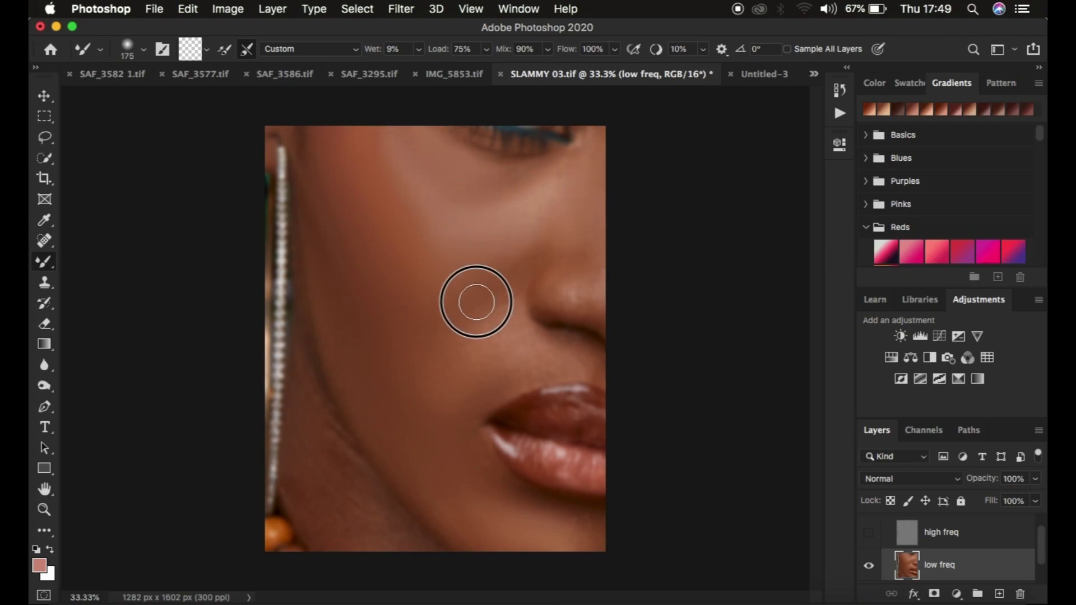
- Show high freq texture again, compare the freq sep group on and off, and pick the Lasso tool
{"action": "left_click", "coordinate": [868, 534]}
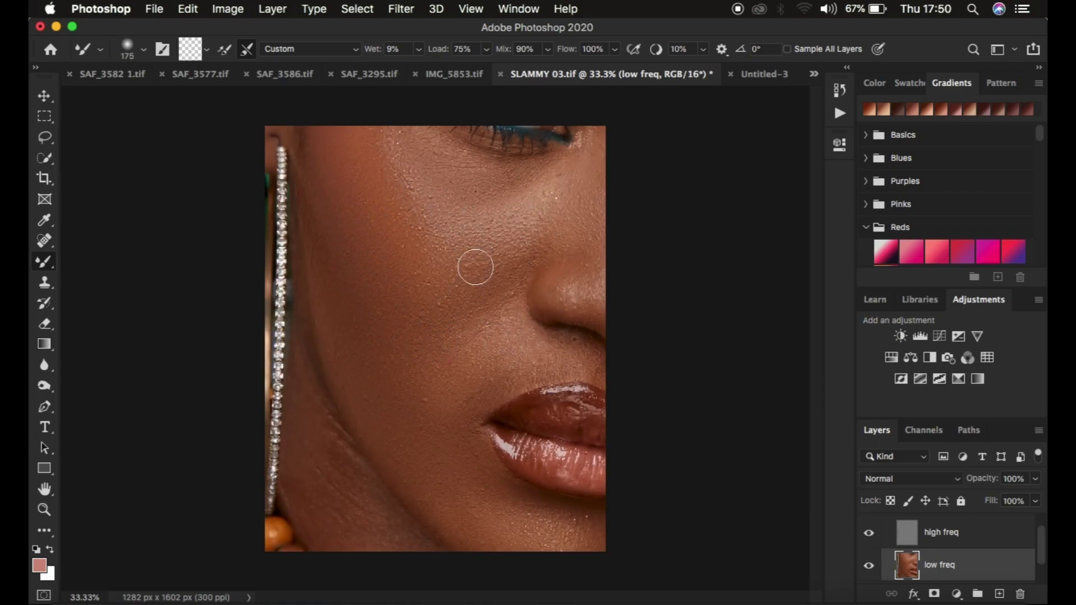
{"action": "scroll", "coordinate": [969, 544], "scroll_direction": "up", "scroll_amount": 1}
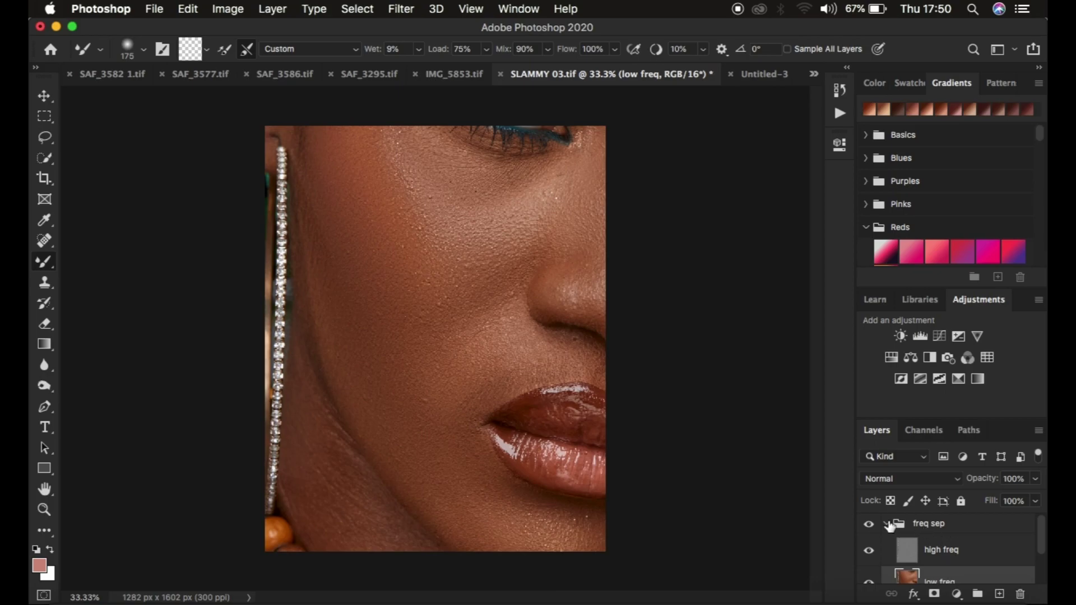
{"action": "left_click", "coordinate": [869, 525]}
{"action": "left_click", "coordinate": [868, 525]}
{"action": "left_click", "coordinate": [869, 526]}
{"action": "left_click", "coordinate": [868, 525]}
{"action": "left_click", "coordinate": [45, 138]}
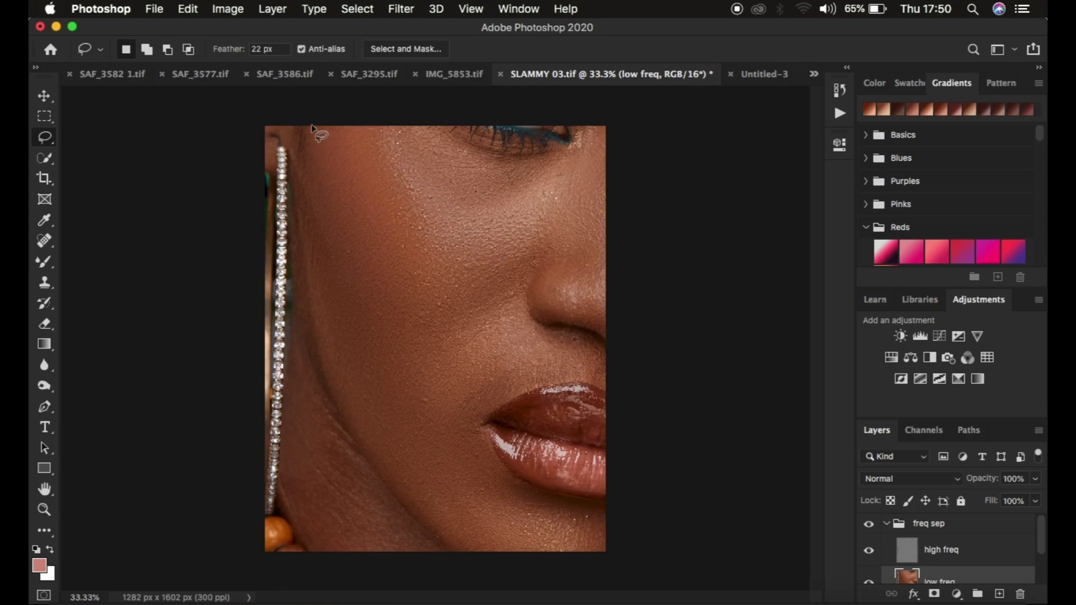
- Lasso an area of the cheek and apply a 21-pixel Gaussian Blur to it
{"action": "left_click_drag", "start_coordinate": [312, 128], "coordinate": [379, 137]}
{"action": "mouse_move", "coordinate": [469, 256]}
{"action": "left_mouse_down"}
{"action": "mouse_move", "coordinate": [482, 346]}
{"action": "mouse_move", "coordinate": [378, 343]}
{"action": "mouse_move", "coordinate": [306, 129]}
{"action": "left_mouse_up"}
{"action": "left_click", "coordinate": [407, 8]}
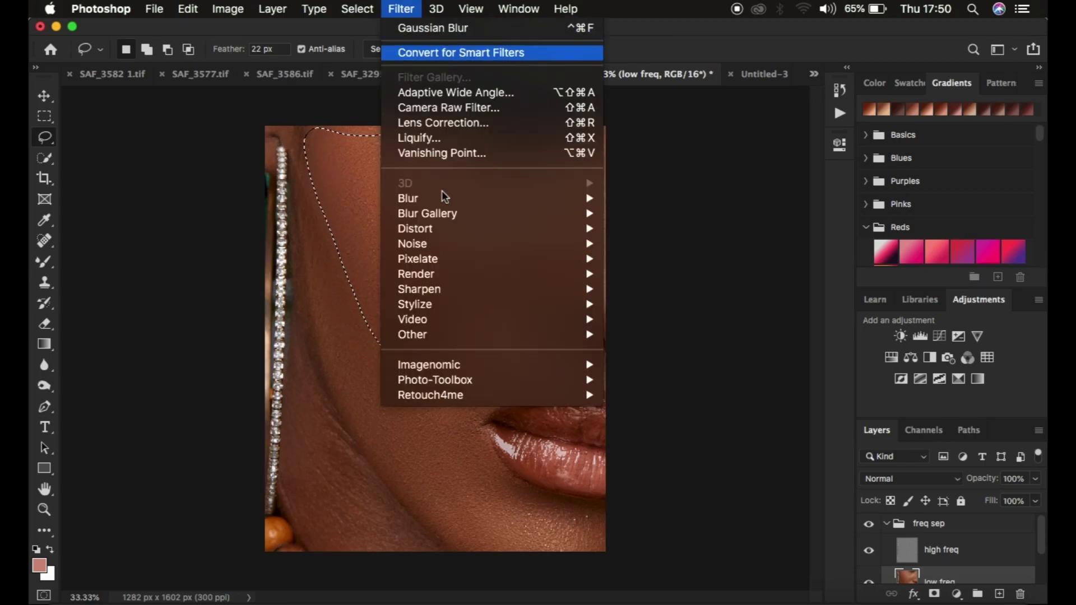
{"action": "mouse_move", "coordinate": [502, 199]}
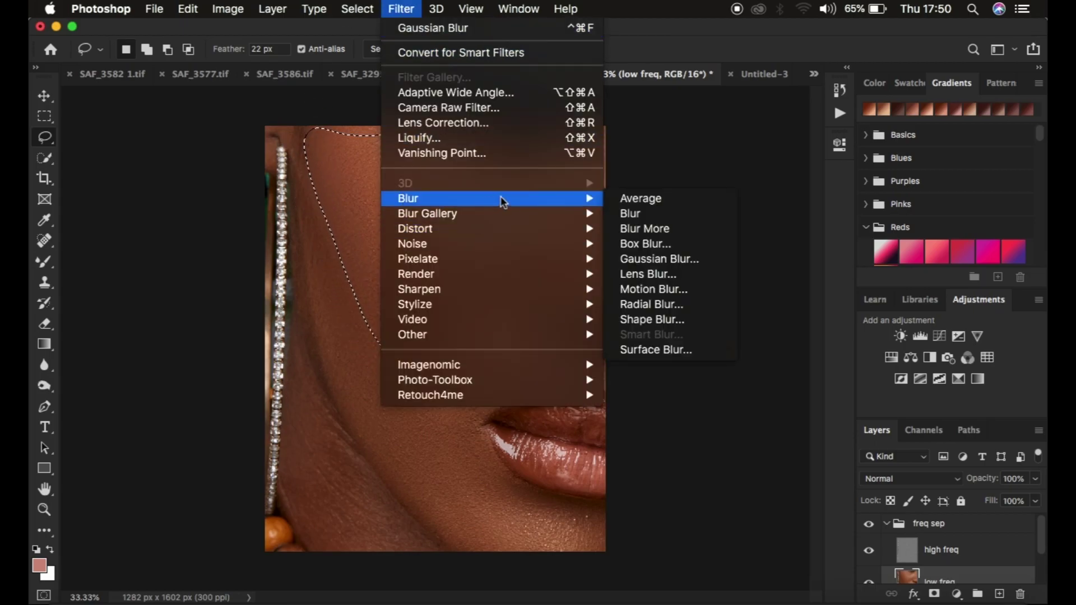
{"action": "left_click", "coordinate": [654, 259]}
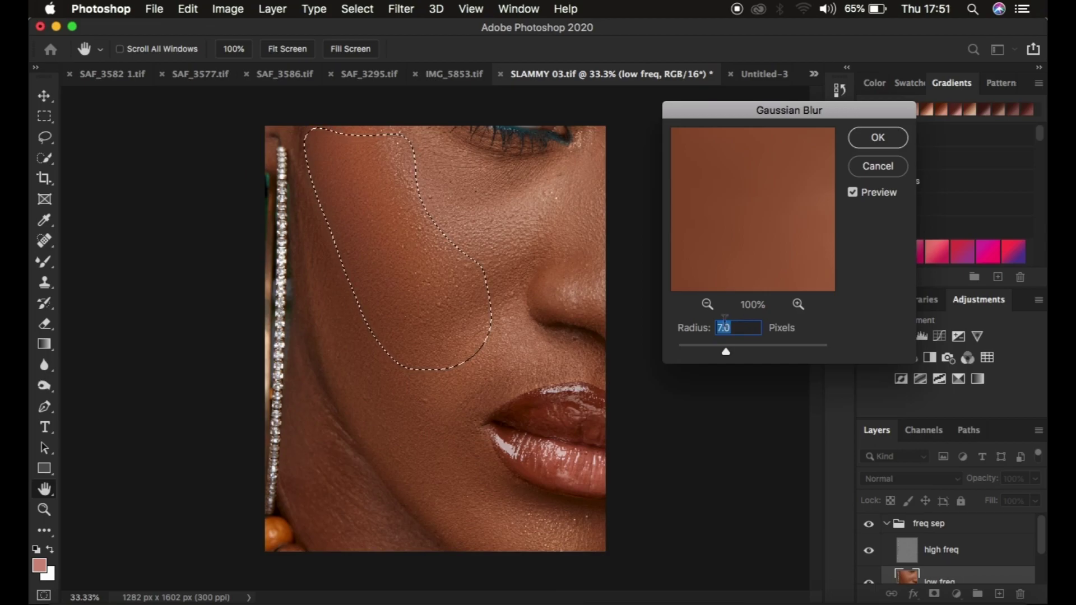
{"action": "type", "text": "21"}
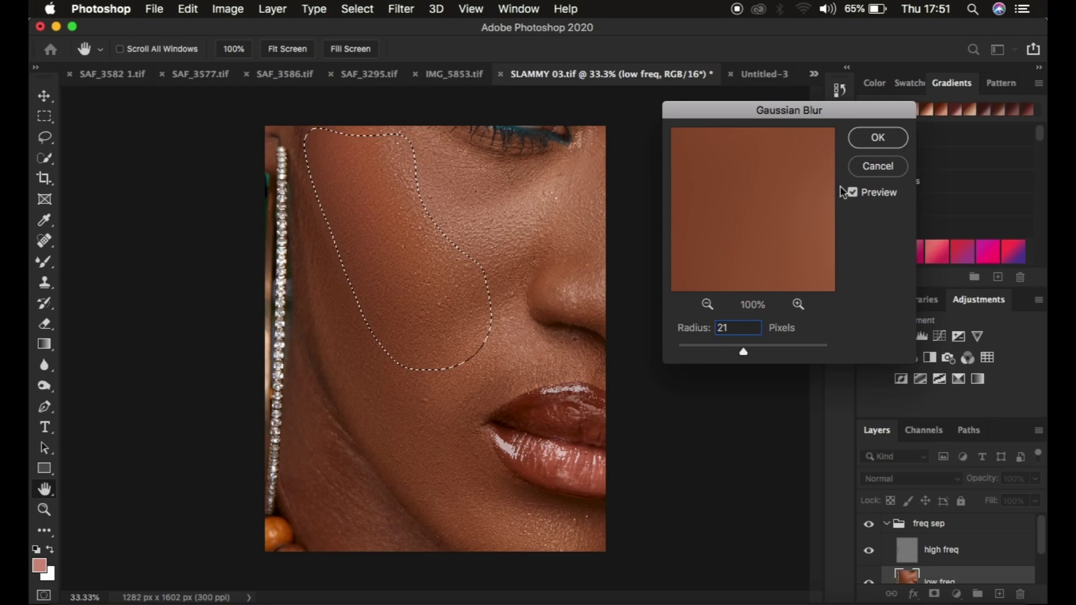
{"action": "left_click", "coordinate": [879, 137]}
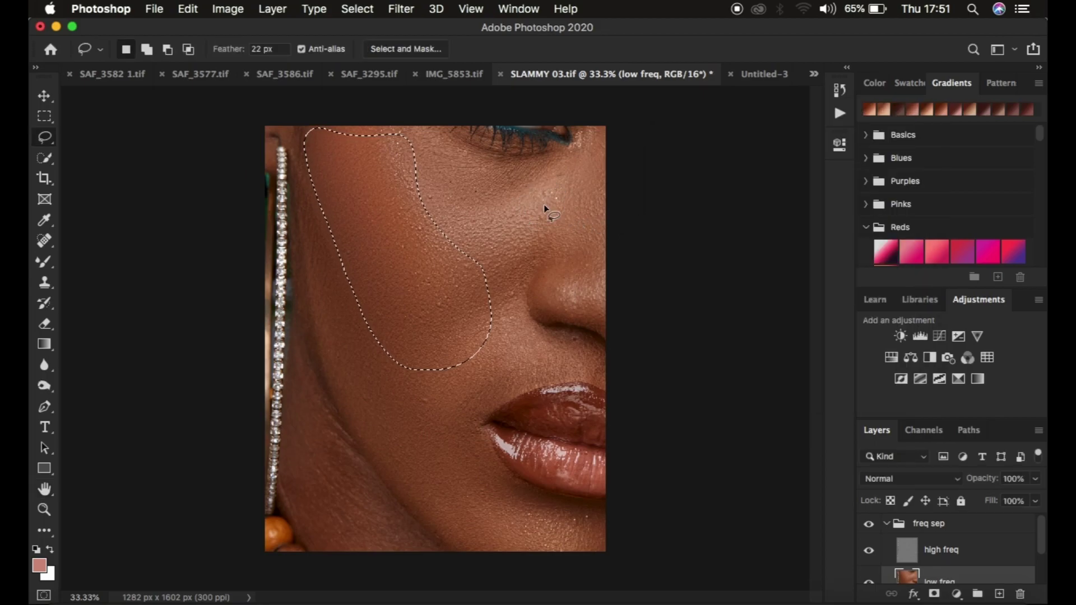
- Reapply the Gaussian Blur to lassoed areas on the upper cheek and around the nose, then deselect
{"action": "mouse_move", "coordinate": [428, 144]}
{"action": "left_mouse_down"}
{"action": "mouse_move", "coordinate": [421, 132]}
{"action": "mouse_move", "coordinate": [439, 235]}
{"action": "mouse_move", "coordinate": [572, 173]}
{"action": "mouse_move", "coordinate": [486, 179]}
{"action": "left_mouse_up"}
{"action": "right_click", "coordinate": [490, 197]}
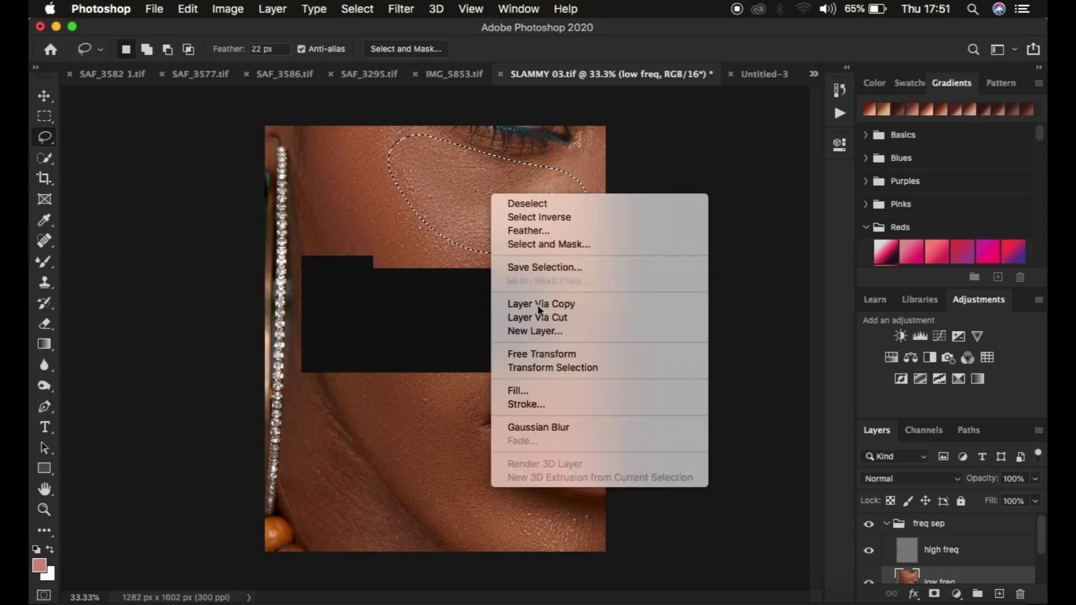
{"action": "left_click", "coordinate": [576, 426]}
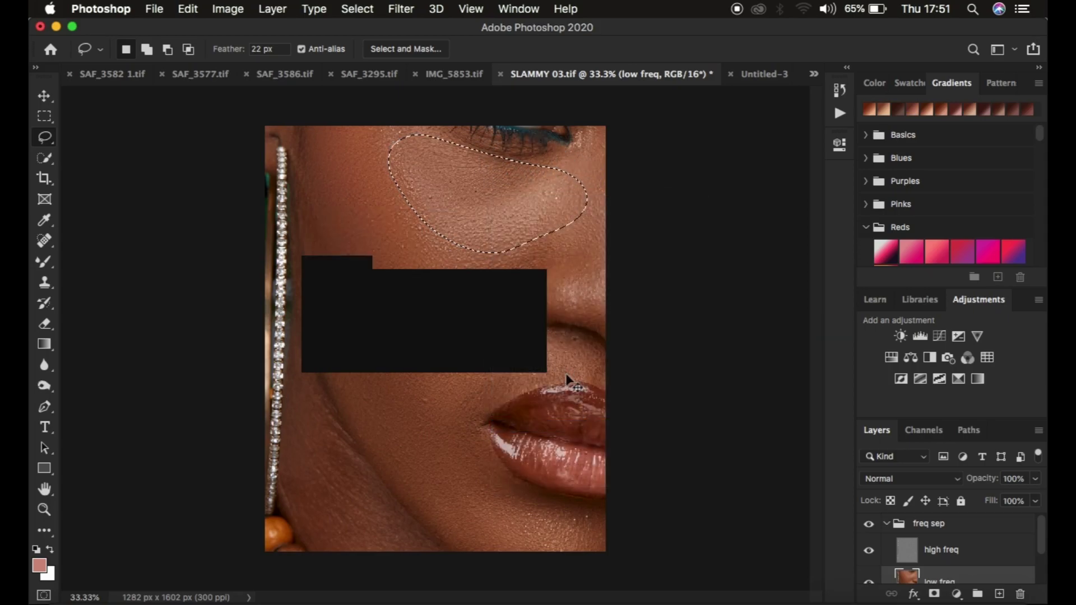
{"action": "key", "text": "super+minus"}
{"action": "mouse_move", "coordinate": [365, 305]}
{"action": "left_mouse_down"}
{"action": "mouse_move", "coordinate": [480, 312]}
{"action": "mouse_move", "coordinate": [523, 355]}
{"action": "mouse_move", "coordinate": [457, 417]}
{"action": "mouse_move", "coordinate": [372, 377]}
{"action": "mouse_move", "coordinate": [369, 322]}
{"action": "left_mouse_up"}
{"action": "right_click", "coordinate": [401, 365]}
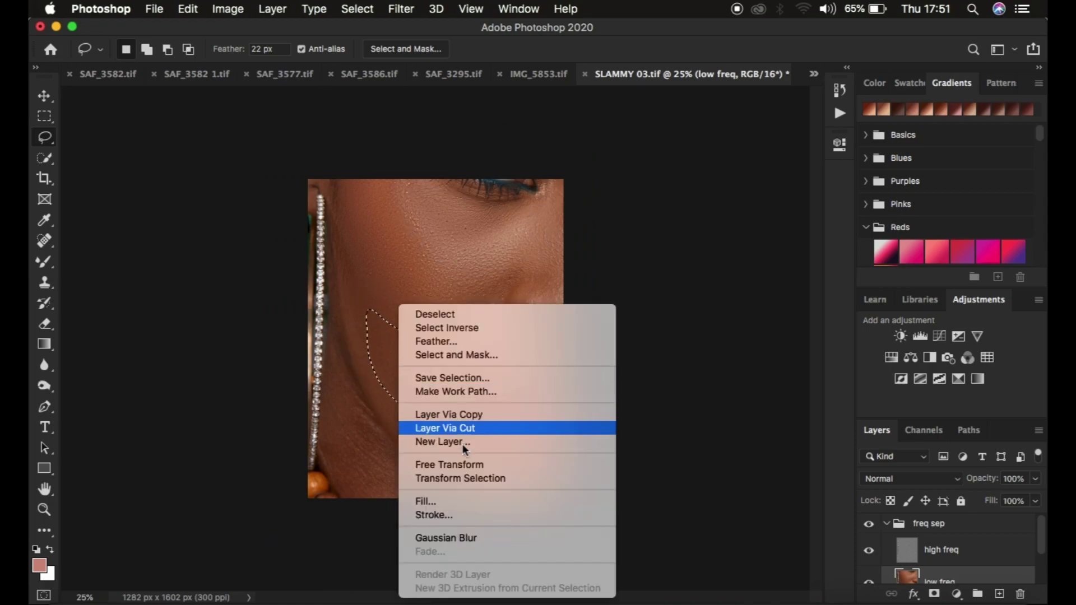
{"action": "left_click", "coordinate": [486, 538]}
{"action": "key", "text": "super+d"}
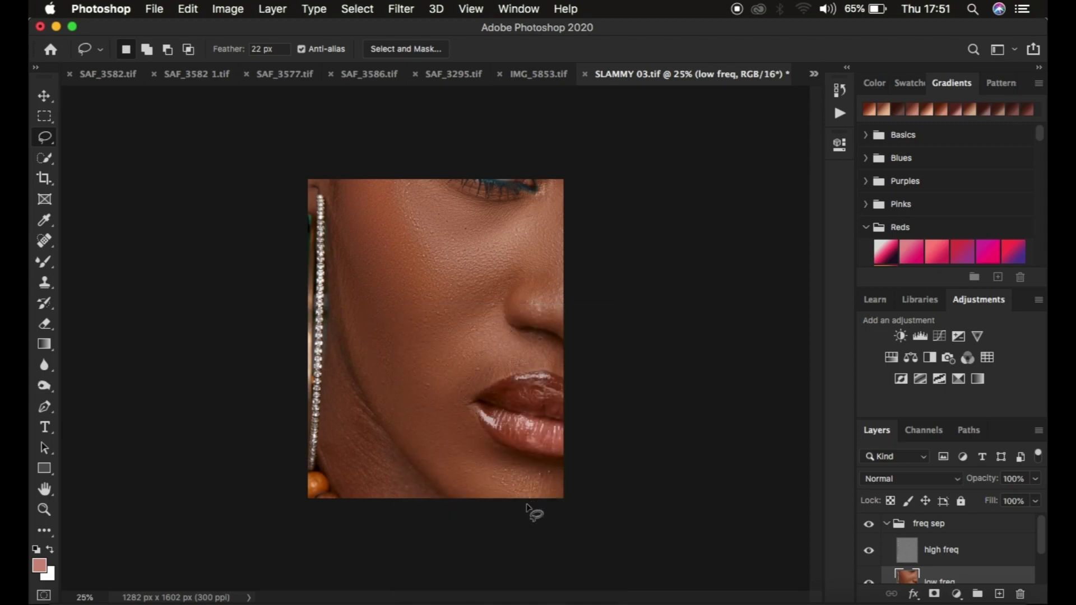
- Compare the result with the freq sep group hidden and shown
{"action": "left_click", "coordinate": [868, 526]}
{"action": "left_click", "coordinate": [868, 527]}
{"action": "left_click", "coordinate": [868, 528]}
{"action": "left_click", "coordinate": [869, 527]}
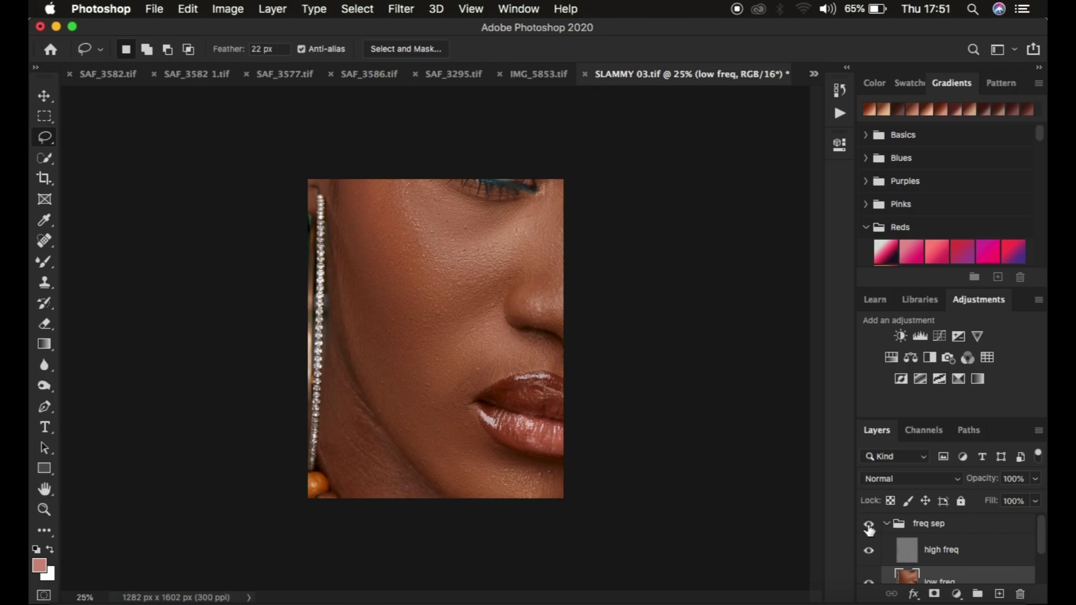